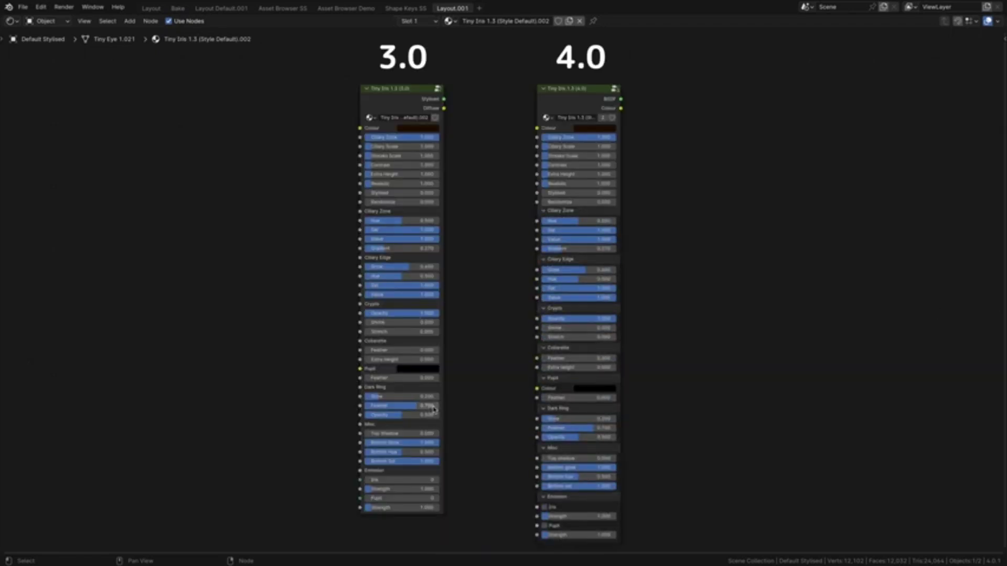
- Enable Pupil in the Tiny Iris 4.0 node, collapse Ciliary Zone and expand Ciliary Edge
{"action": "left_click", "coordinate": [568, 326]}
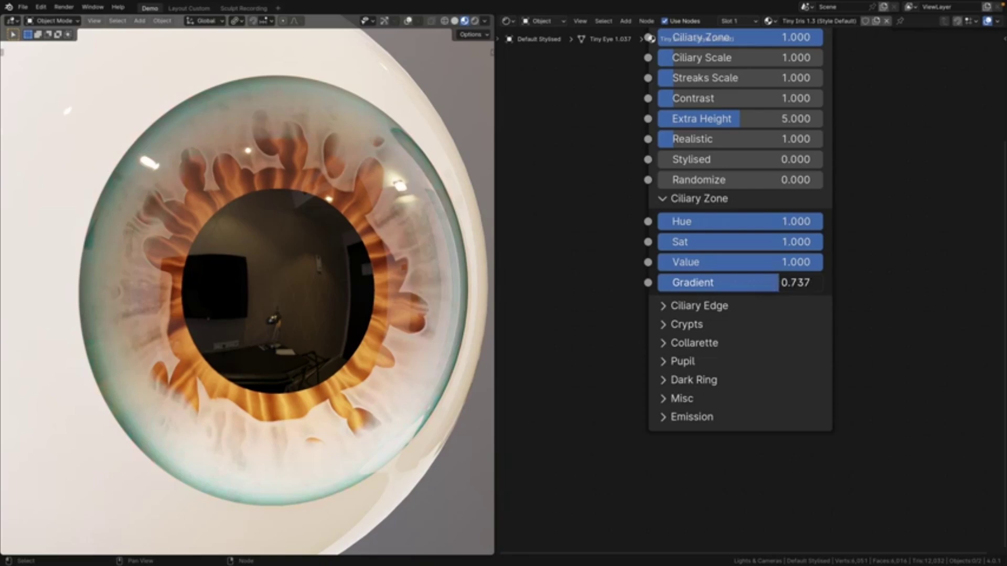
{"action": "left_click", "coordinate": [699, 199]}
{"action": "left_click", "coordinate": [719, 220]}
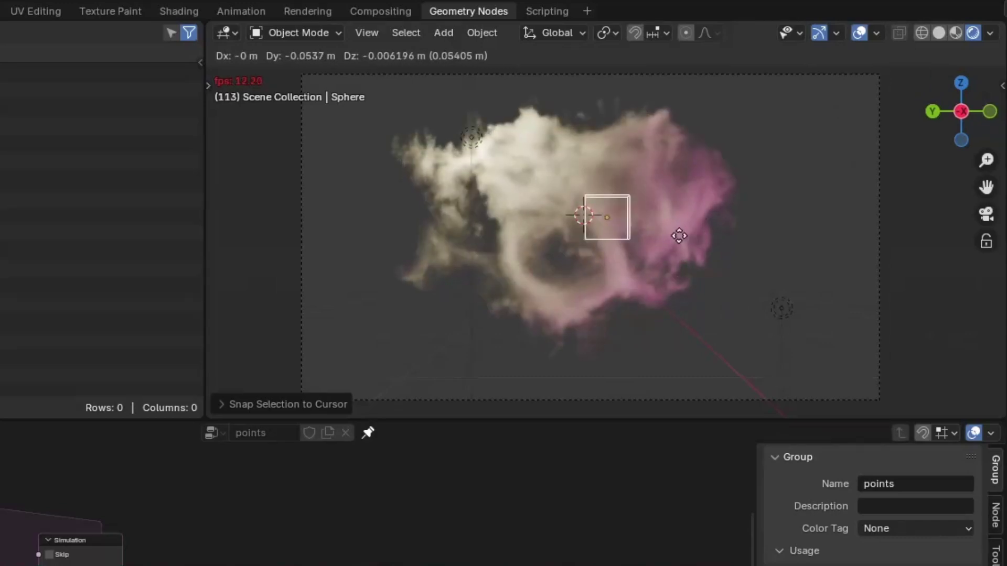
{"action": "scroll", "coordinate": [670, 235], "scroll_direction": "up", "scroll_amount": 1}
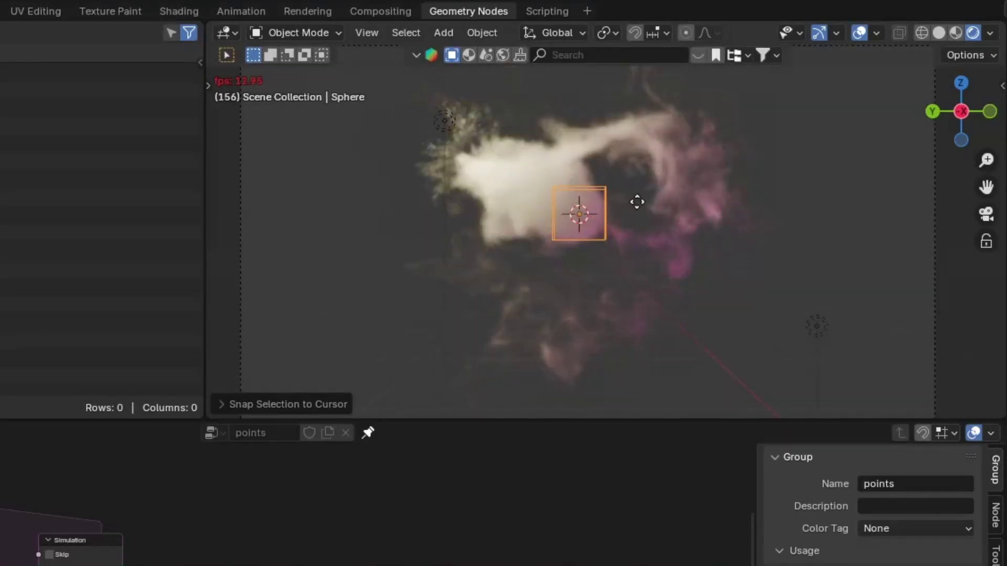
- Move the emitter sphere during playback and preview the simulated smoke as points
{"action": "key", "text": "g"}
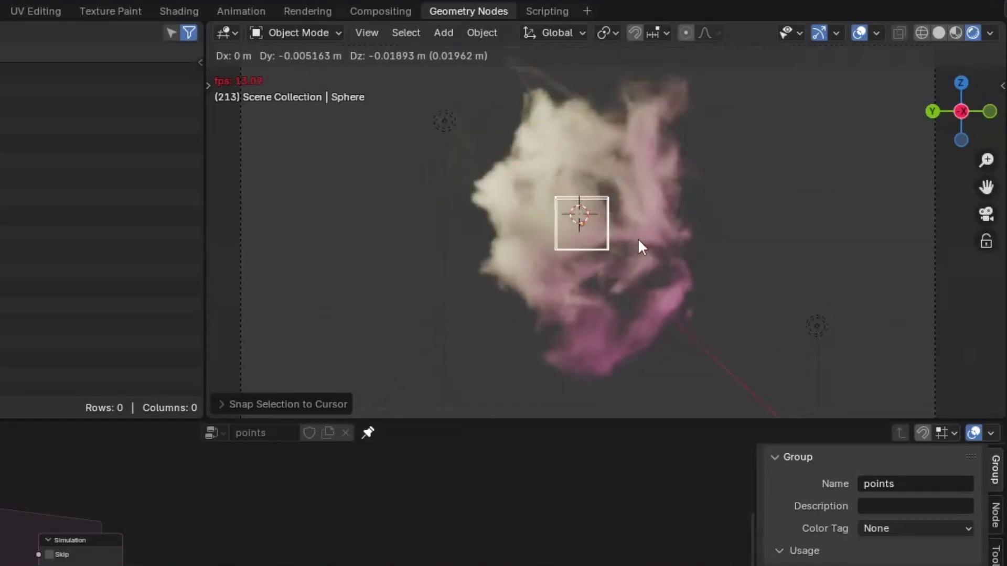
{"action": "key", "text": "space"}
{"action": "scroll", "coordinate": [659, 316], "scroll_direction": "up", "scroll_amount": 2}
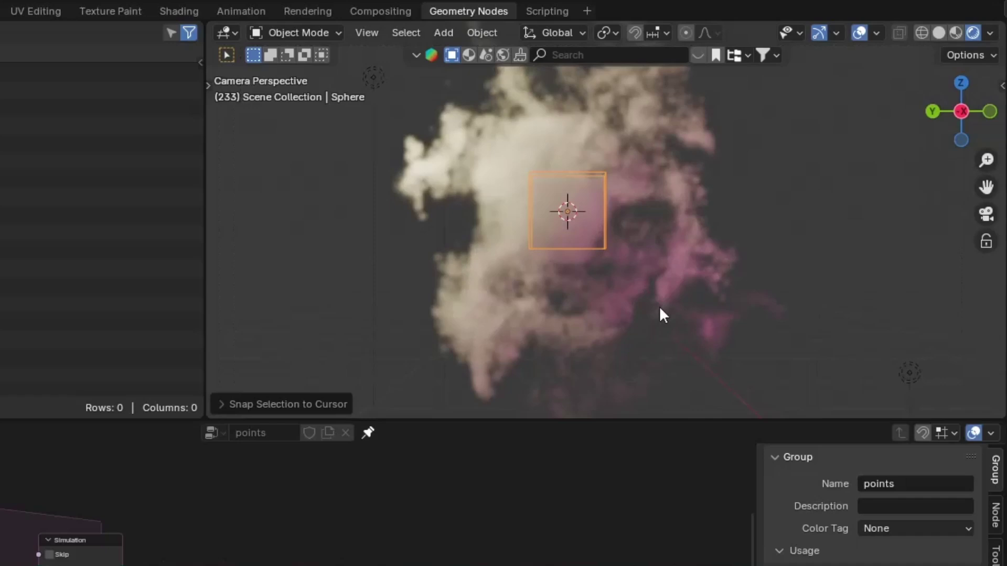
{"action": "scroll", "coordinate": [576, 249], "scroll_direction": "down", "scroll_amount": 2}
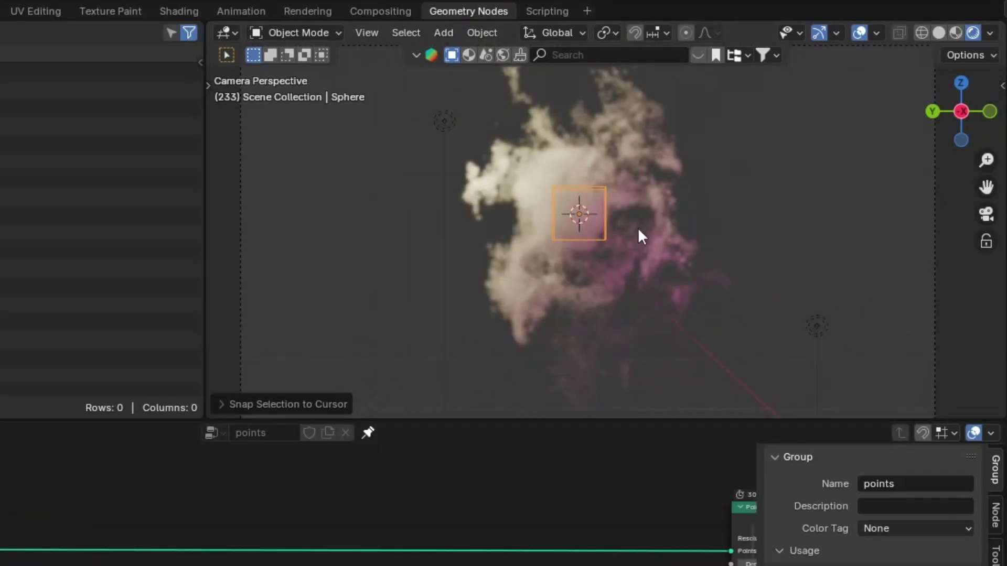
{"action": "middle_click_drag", "start_coordinate": [639, 231], "coordinate": [602, 238]}
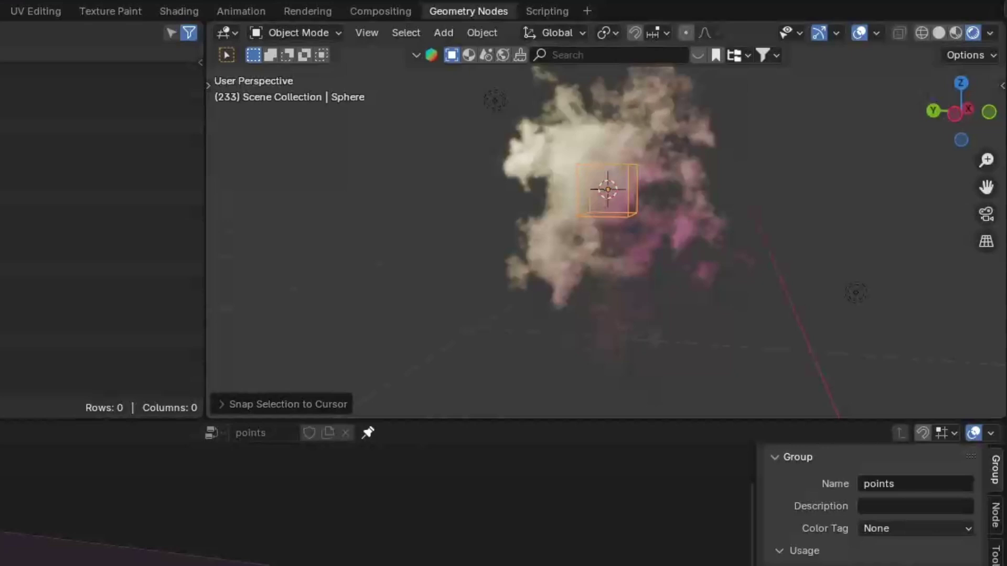
{"action": "left_click", "coordinate": [236, 562], "text": "ctrl+shift"}
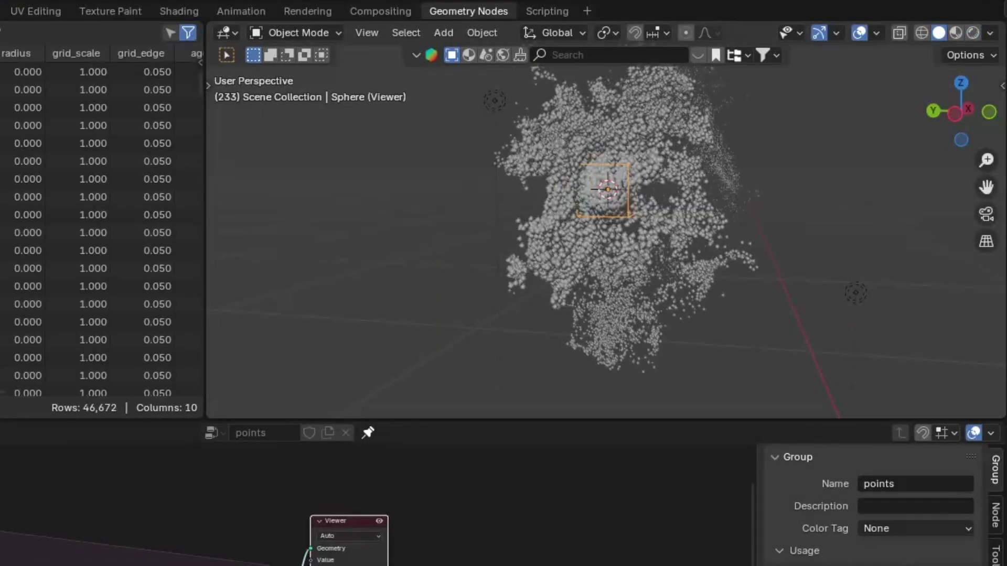
- Reposition the sphere, delete the point preview, and return to camera view
{"action": "key", "text": "g"}
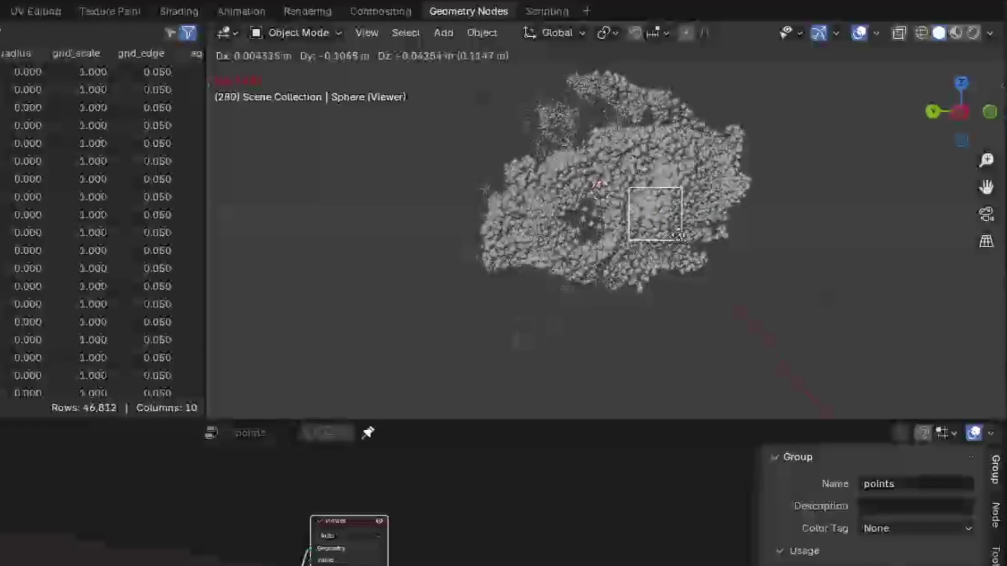
{"action": "left_click", "coordinate": [645, 227]}
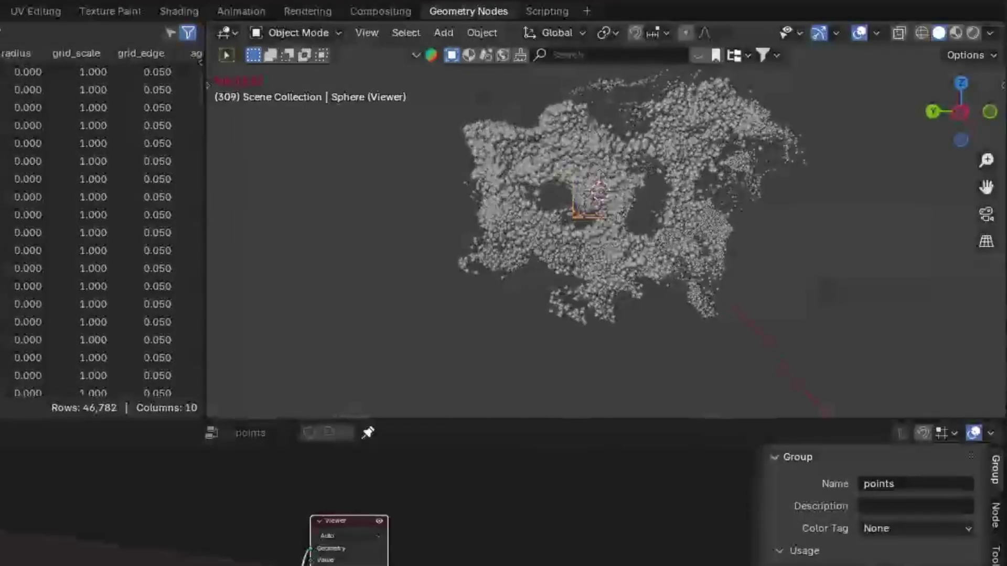
{"action": "key", "text": "x"}
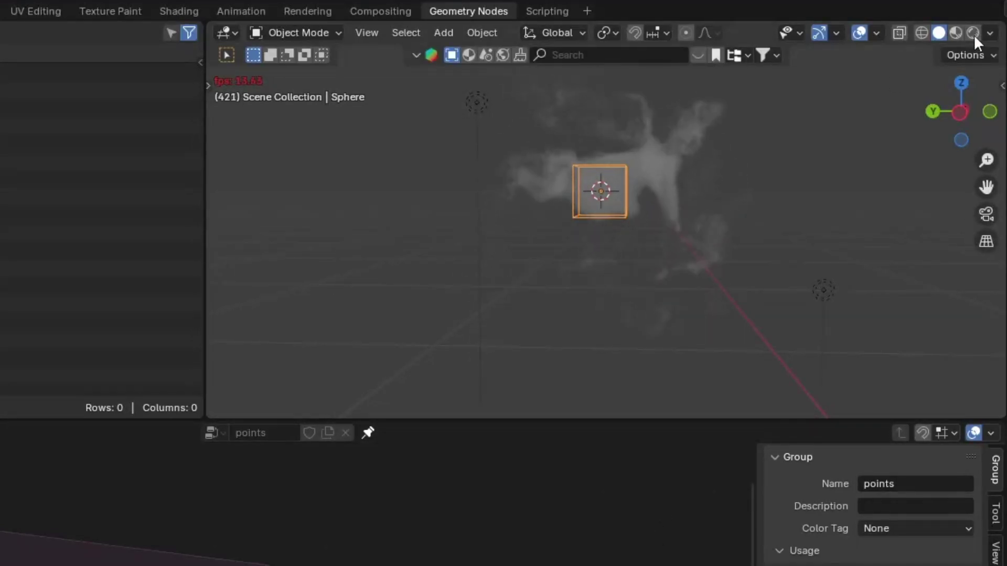
{"action": "key", "text": "KP_0"}
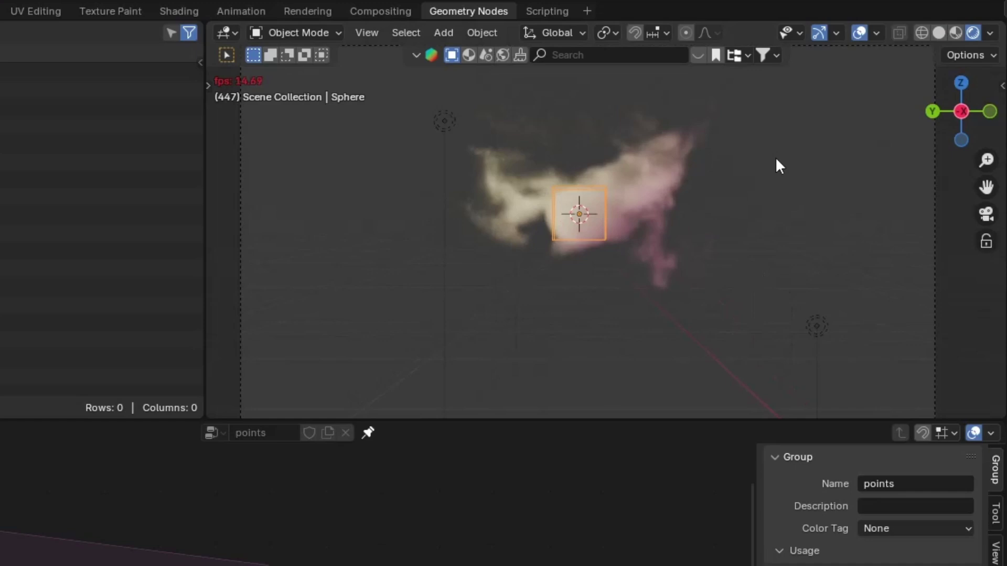
{"action": "key", "text": "g"}
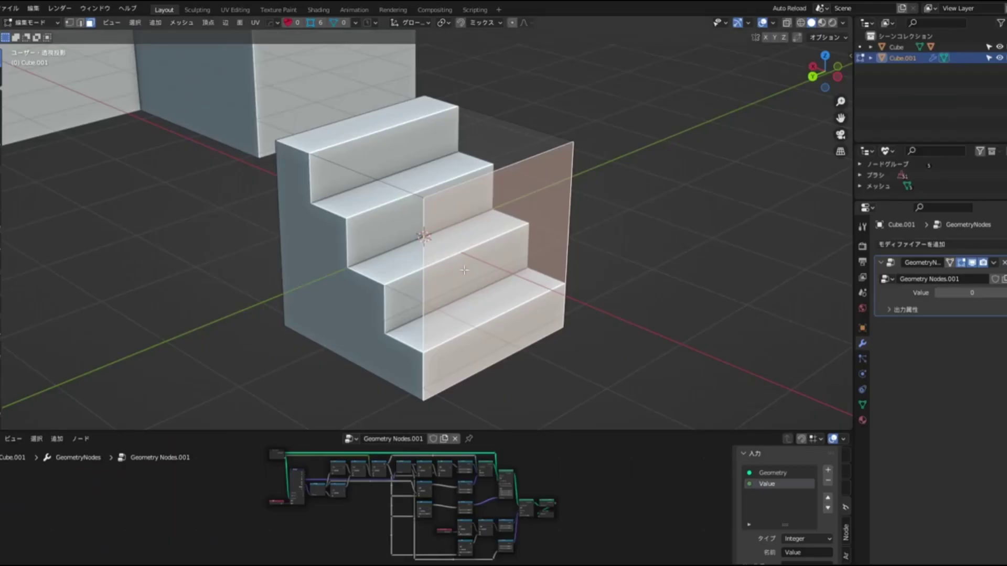
- Lengthen the staircase, raise its top face vertically, and adjust the step count
{"action": "key", "text": "g"}
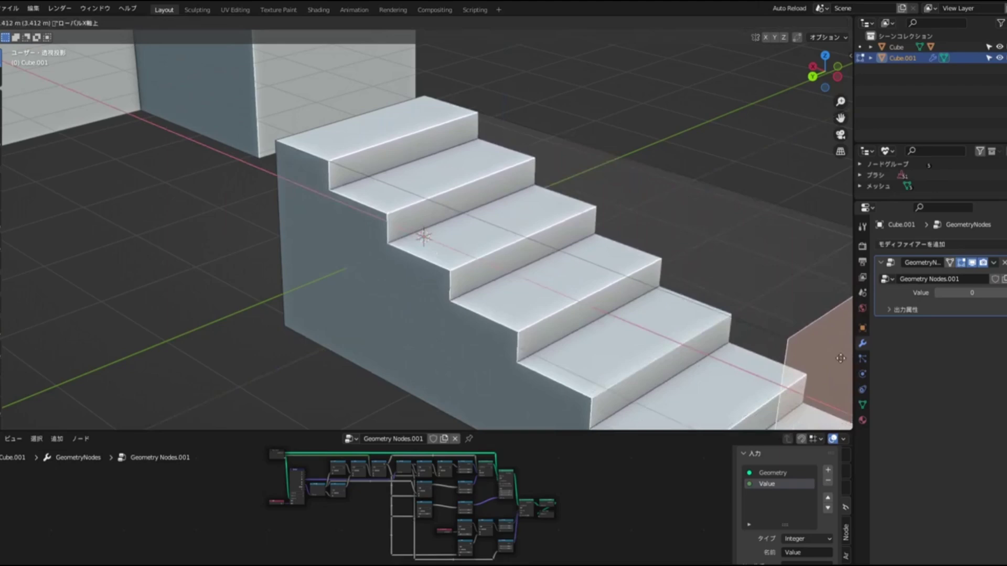
{"action": "left_click", "coordinate": [637, 232]}
{"action": "scroll", "coordinate": [551, 236], "scroll_direction": "down", "scroll_amount": 3}
{"action": "key", "text": "g"}
{"action": "key", "text": "z"}
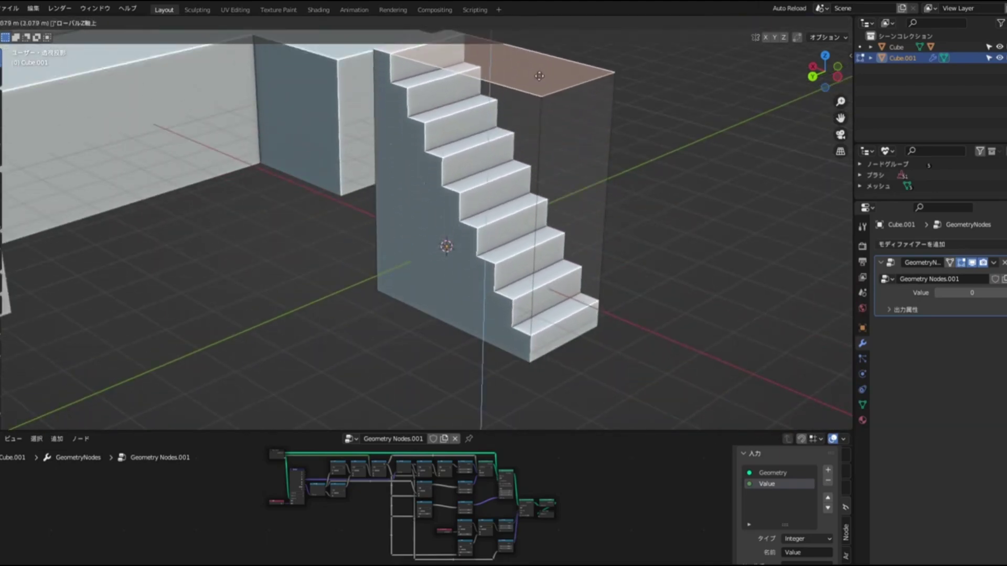
{"action": "scroll", "coordinate": [383, 248], "scroll_direction": "up", "scroll_amount": 2}
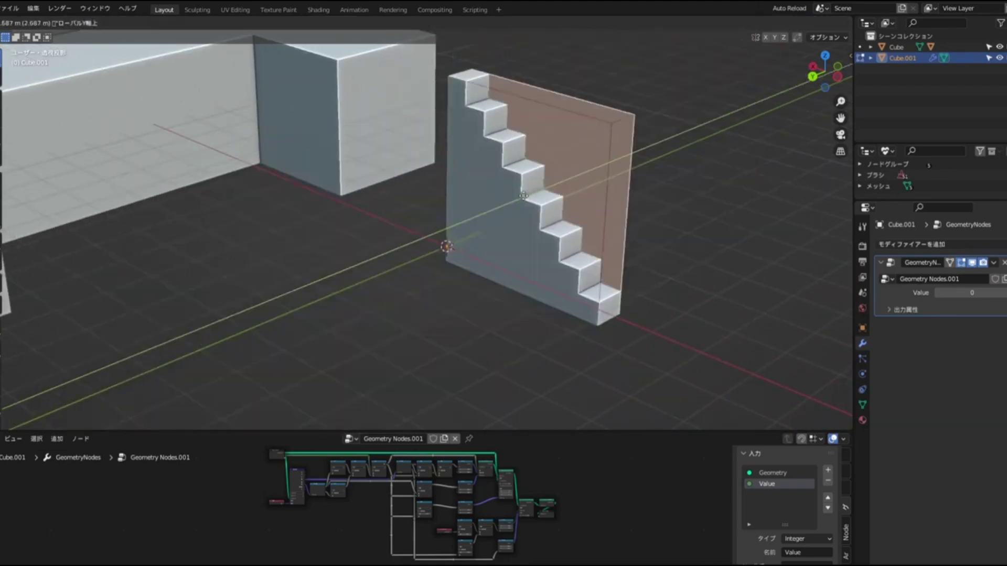
{"action": "left_click", "coordinate": [378, 222]}
{"action": "key", "text": "Tab"}
{"action": "left_click_drag", "start_coordinate": [971, 292], "coordinate": [955, 292]}
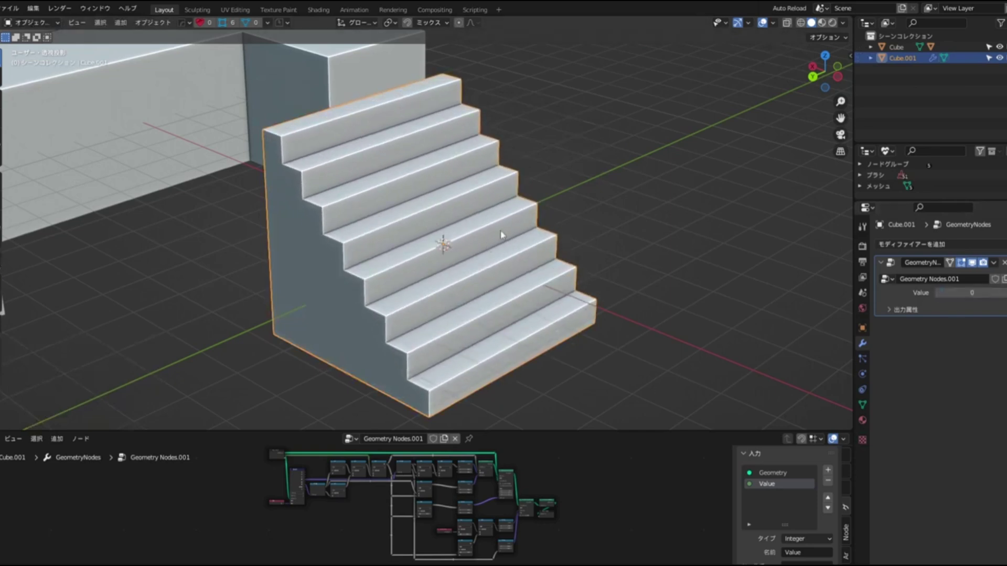
{"action": "scroll", "coordinate": [501, 235], "scroll_direction": "down", "scroll_amount": 3}
- Slide the staircase along X into the block's recess
{"action": "key", "text": "g"}
{"action": "left_click", "coordinate": [307, 224]}
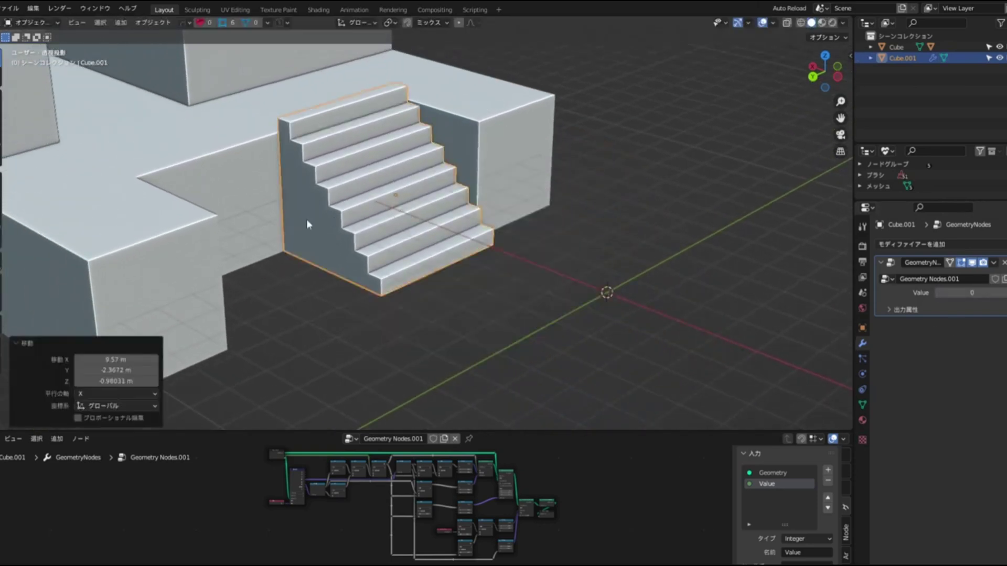
{"action": "scroll", "coordinate": [307, 224], "scroll_direction": "up", "scroll_amount": 2}
{"action": "key", "text": "g"}
{"action": "scroll", "coordinate": [441, 237], "scroll_direction": "up", "scroll_amount": 3}
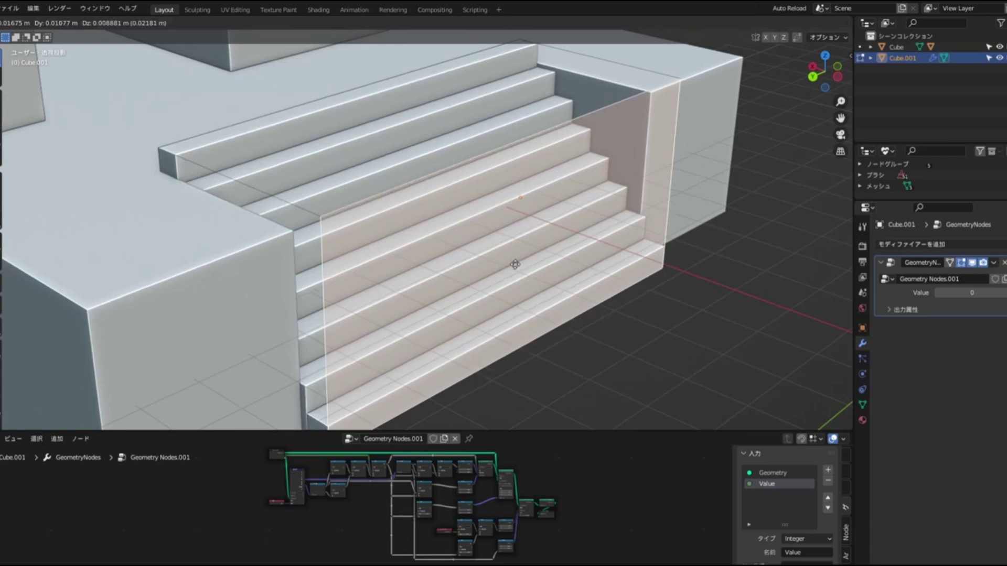
{"action": "key", "text": "x"}
{"action": "key", "text": "g"}
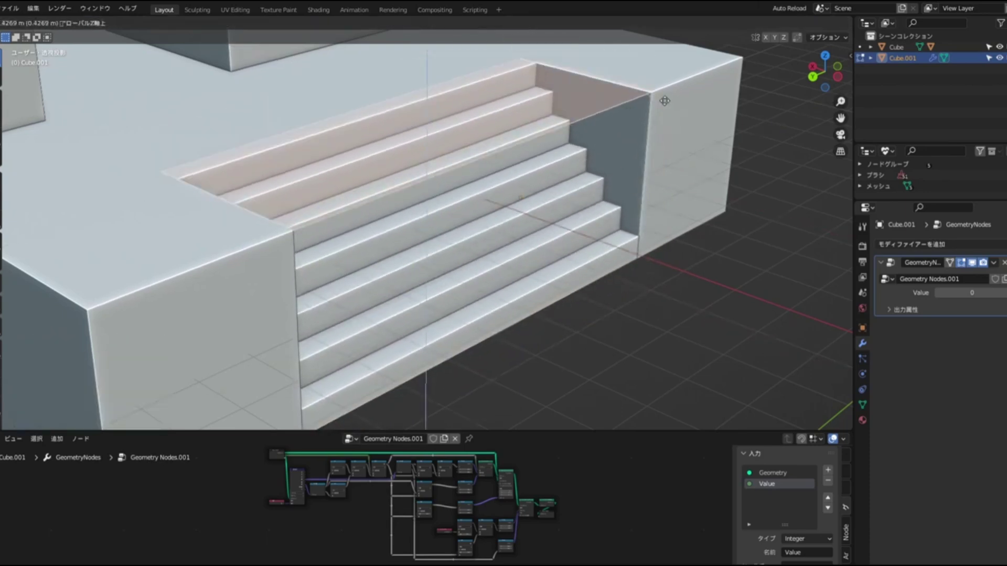
{"action": "left_click", "coordinate": [663, 99]}
{"action": "scroll", "coordinate": [618, 129], "scroll_direction": "up", "scroll_amount": 2}
{"action": "key", "text": "Tab"}
{"action": "scroll", "coordinate": [573, 152], "scroll_direction": "down", "scroll_amount": 3}
{"action": "scroll", "coordinate": [588, 264], "scroll_direction": "down", "scroll_amount": 2}
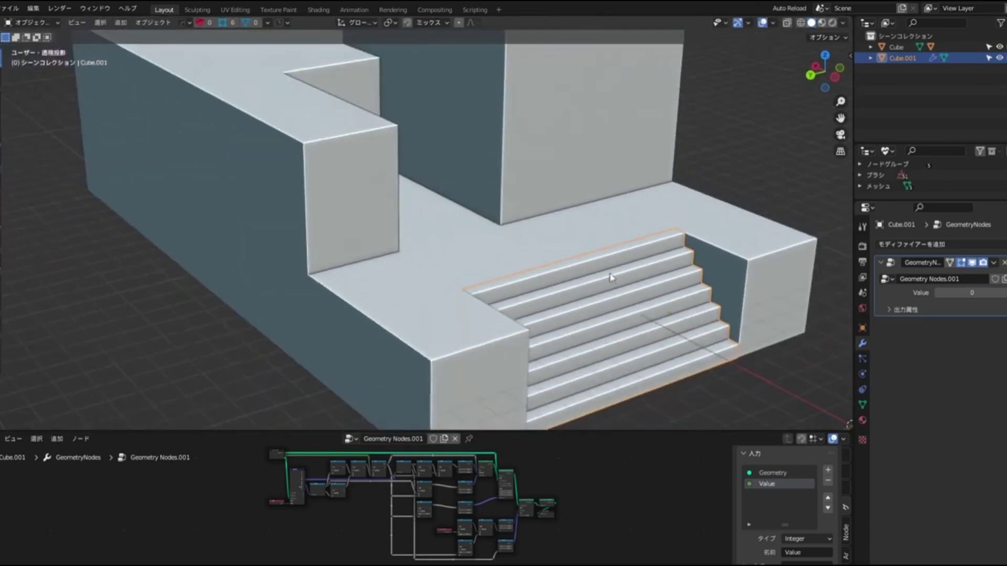
- Duplicate the staircase and place the copy above the wide stairs
{"action": "key", "text": "shift+d"}
{"action": "left_click", "coordinate": [606, 153]}
{"action": "scroll", "coordinate": [689, 198], "scroll_direction": "up", "scroll_amount": 3}
{"action": "key", "text": "Tab"}
{"action": "left_click", "coordinate": [716, 203]}
{"action": "middle_click_drag", "start_coordinate": [716, 203], "coordinate": [697, 197]}
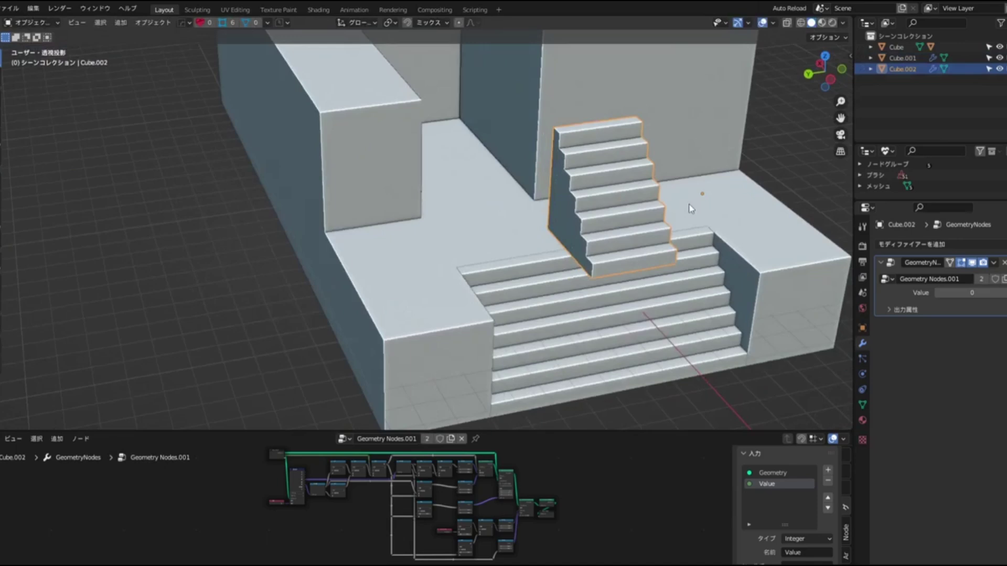
{"action": "scroll", "coordinate": [425, 187], "scroll_direction": "up", "scroll_amount": 2}
{"action": "middle_click_drag", "start_coordinate": [443, 143], "coordinate": [432, 117]}
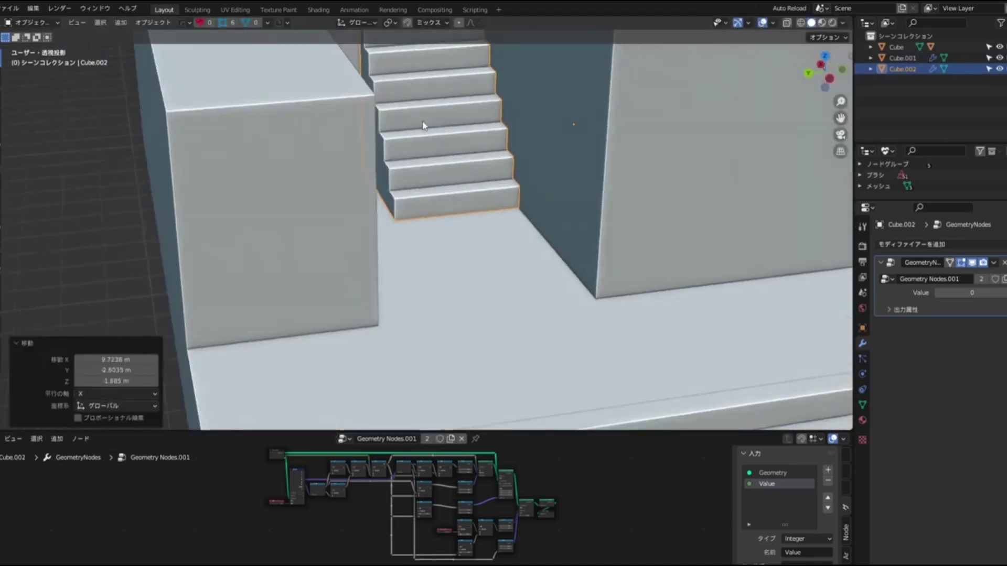
{"action": "scroll", "coordinate": [426, 198], "scroll_direction": "up", "scroll_amount": 2}
- Raise the copied stairs vertically in two moves to fit the upper level
{"action": "key", "text": "Tab"}
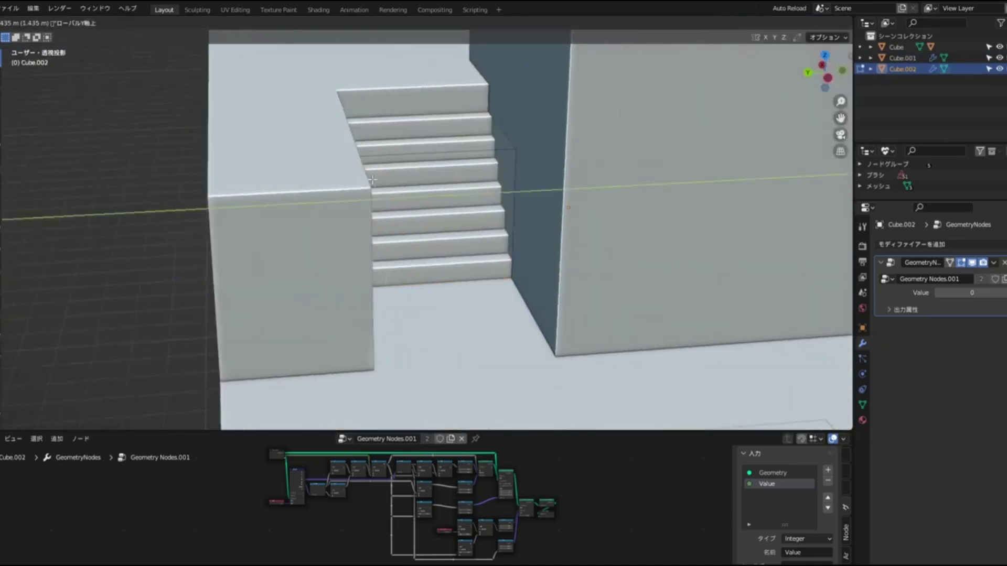
{"action": "left_click", "coordinate": [535, 348]}
{"action": "key", "text": "g"}
{"action": "key", "text": "z"}
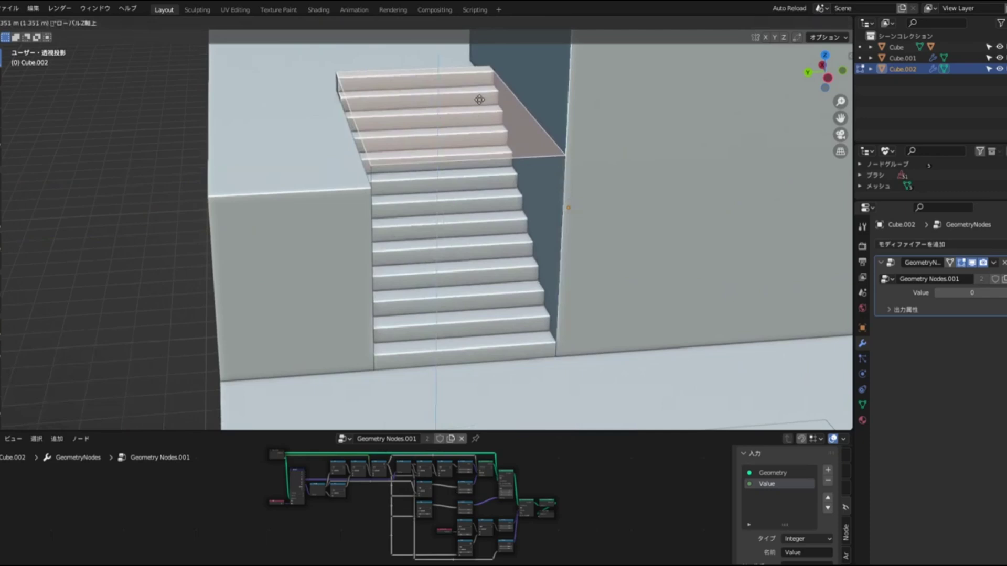
{"action": "left_click", "coordinate": [479, 100]}
{"action": "mouse_move", "coordinate": [479, 100]}
{"action": "middle_mouse_down"}
{"action": "mouse_move", "coordinate": [514, 107]}
{"action": "mouse_move", "coordinate": [495, 213]}
{"action": "middle_mouse_up"}
{"action": "key", "text": "Tab"}
{"action": "scroll", "coordinate": [513, 106], "scroll_direction": "down", "scroll_amount": 4}
- Duplicate the stair block and lift the copy straight up along Z
{"action": "key", "text": "shift+d"}
{"action": "key", "text": "z"}
{"action": "left_click", "coordinate": [510, 156]}
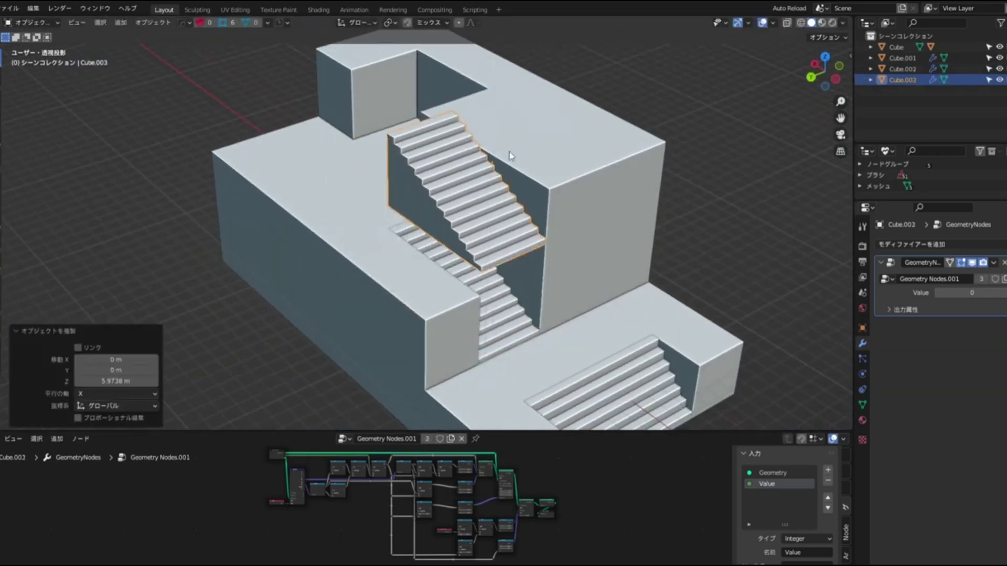
{"action": "scroll", "coordinate": [413, 107], "scroll_direction": "up", "scroll_amount": 4}
{"action": "key", "text": "g"}
{"action": "key", "text": "z"}
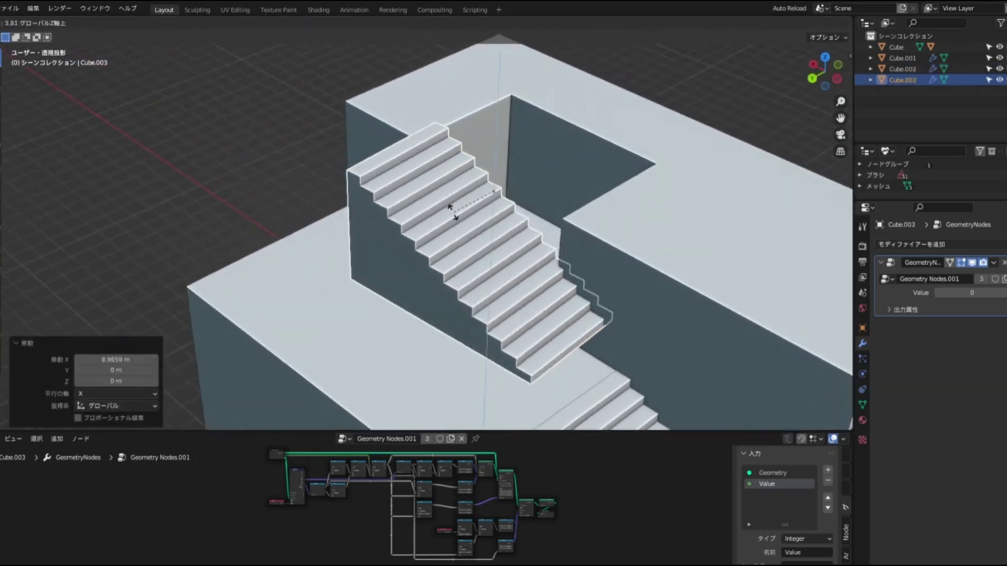
{"action": "left_click", "coordinate": [442, 203]}
- Rotate the copied stairs 90 degrees around Z
{"action": "key", "text": "r"}
{"action": "key", "text": "z"}
{"action": "key", "text": "9"}
{"action": "key", "text": "0"}
{"action": "key", "text": "Return"}
- Slide the rotated stairs along X and then along Y into place
{"action": "middle_click_drag", "start_coordinate": [444, 204], "coordinate": [500, 196]}
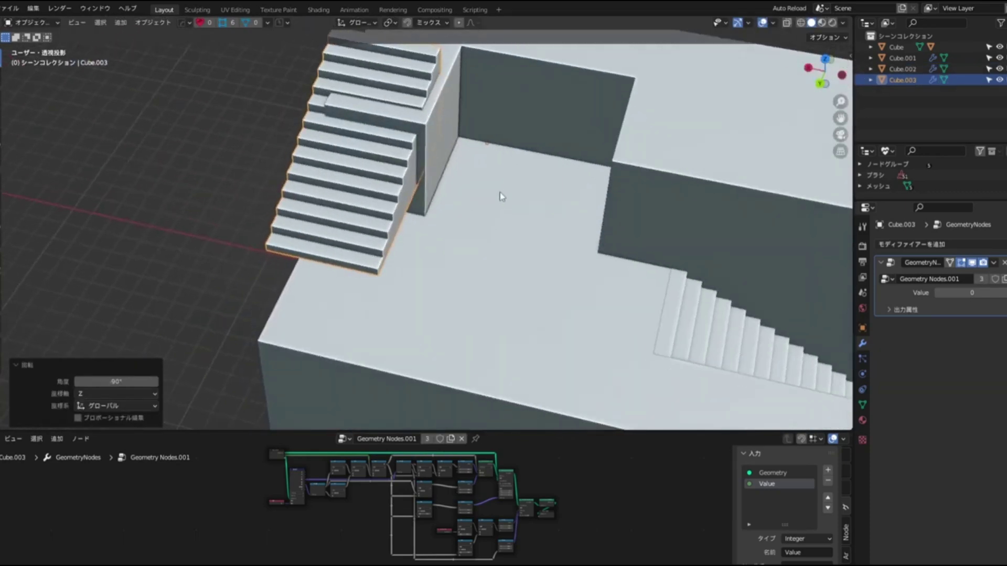
{"action": "left_click", "coordinate": [584, 161]}
{"action": "middle_click_drag", "start_coordinate": [584, 160], "coordinate": [535, 247]}
{"action": "scroll", "coordinate": [534, 247], "scroll_direction": "down", "scroll_amount": 3}
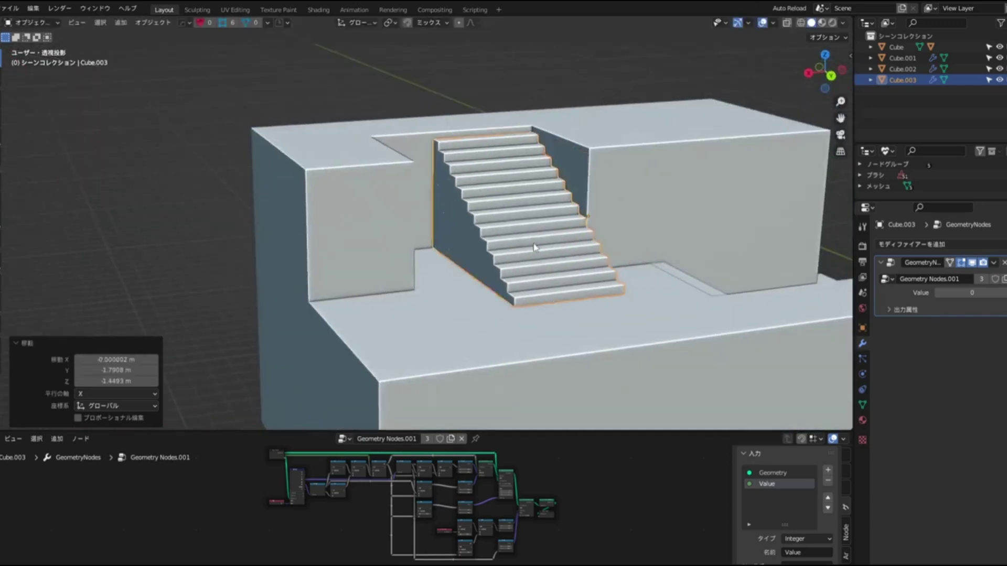
{"action": "scroll", "coordinate": [474, 245], "scroll_direction": "up", "scroll_amount": 2}
{"action": "key", "text": "g"}
{"action": "key", "text": "y"}
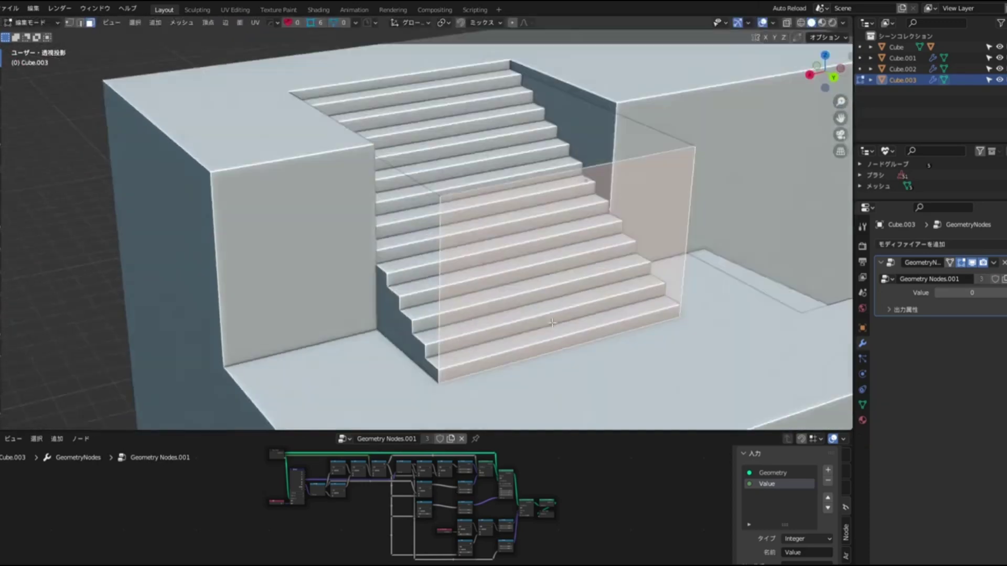
{"action": "scroll", "coordinate": [512, 252], "scroll_direction": "up", "scroll_amount": 3}
{"action": "left_click", "coordinate": [532, 257]}
- Raise the upper stair block vertically to the top tier
{"action": "key", "text": "l"}
{"action": "key", "text": "g"}
{"action": "key", "text": "z"}
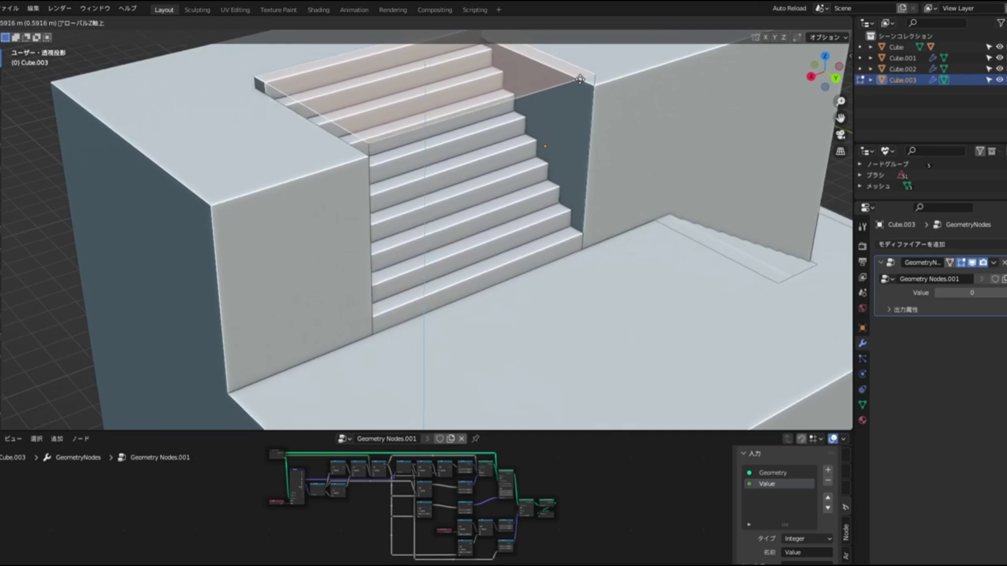
{"action": "left_click", "coordinate": [602, 91]}
{"action": "scroll", "coordinate": [602, 92], "scroll_direction": "down", "scroll_amount": 3}
{"action": "mouse_move", "coordinate": [602, 92]}
{"action": "middle_mouse_down"}
{"action": "mouse_move", "coordinate": [500, 197]}
{"action": "mouse_move", "coordinate": [435, 172]}
{"action": "mouse_move", "coordinate": [456, 183]}
{"action": "middle_mouse_up"}
{"action": "key", "text": "Tab"}
- Set Origin to Geometry on all four blocks, then select individual stair blocks
{"action": "key", "text": "a"}
{"action": "left_click", "coordinate": [153, 22]}
{"action": "mouse_move", "coordinate": [165, 45]}
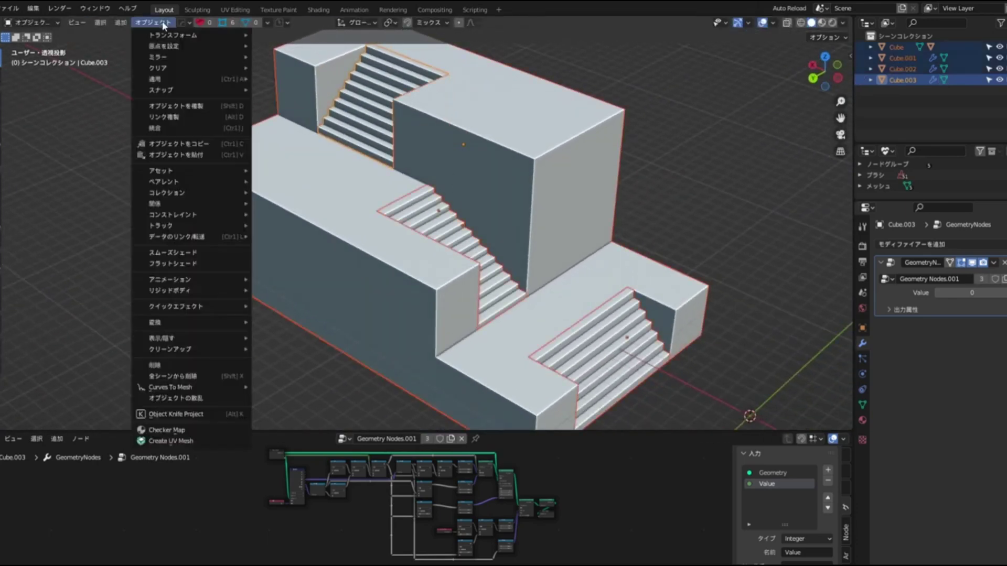
{"action": "left_click", "coordinate": [265, 57]}
{"action": "middle_click_drag", "start_coordinate": [464, 198], "coordinate": [477, 206]}
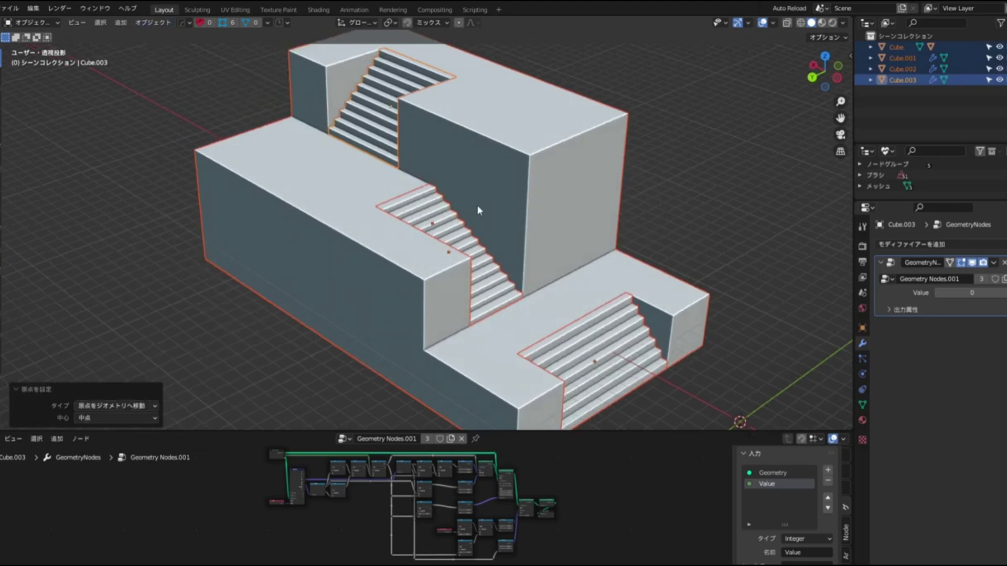
{"action": "left_click", "coordinate": [430, 219]}
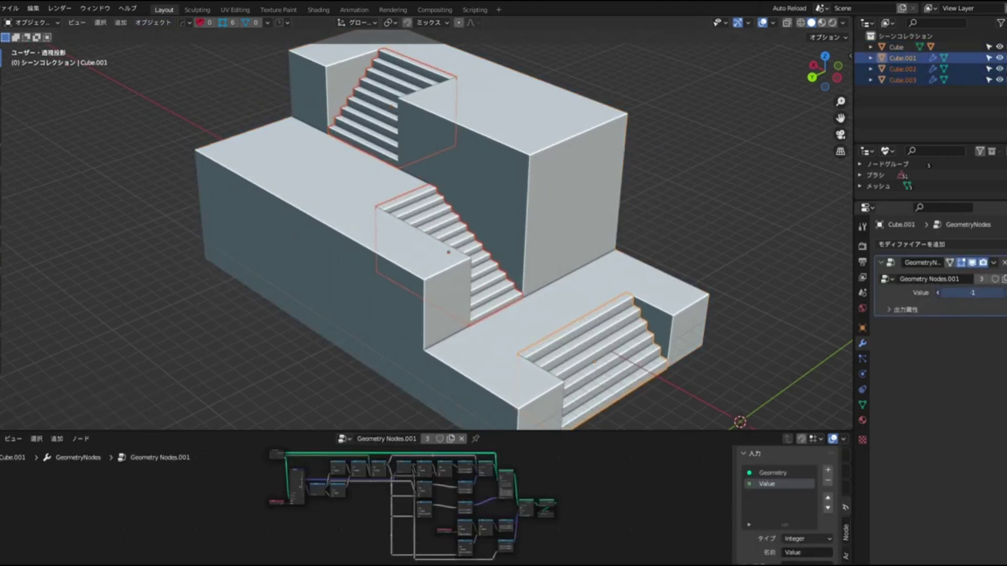
{"action": "left_click", "coordinate": [442, 309]}
- Apply Easy Fog to the mountain terrain and orbit to an overhead view of the haze
{"action": "key", "text": "ctrl+z"}
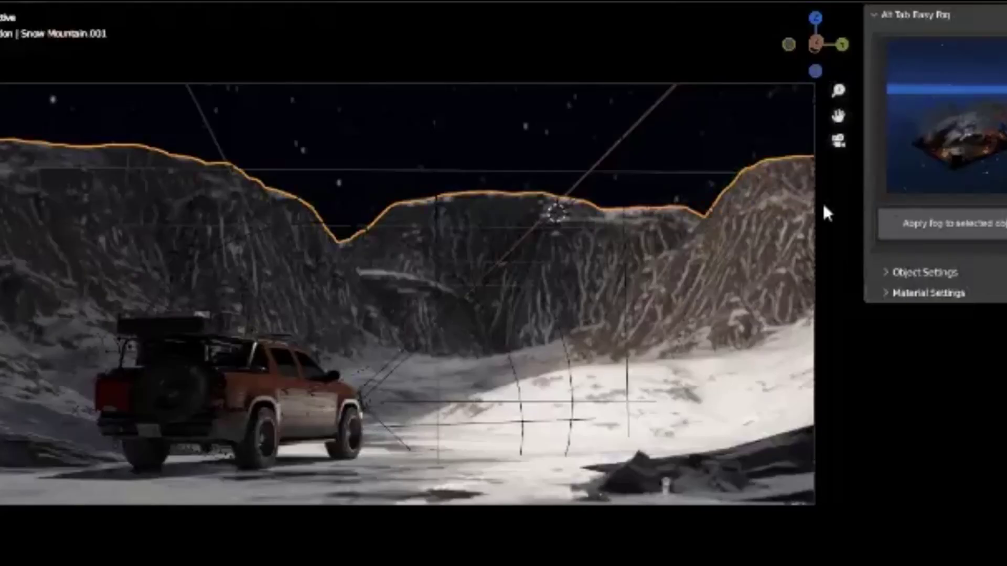
{"action": "left_click", "coordinate": [928, 229]}
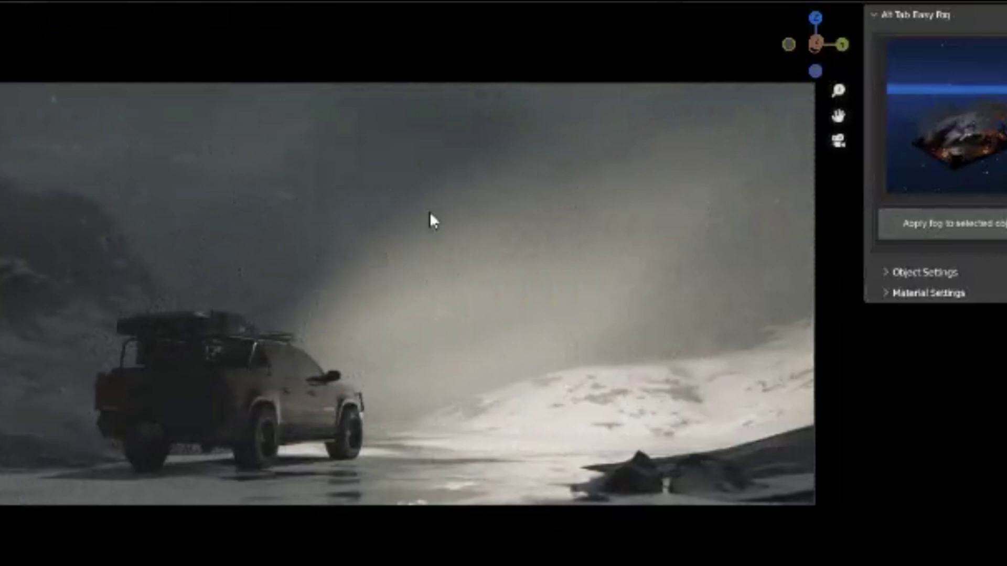
{"action": "mouse_move", "coordinate": [429, 220]}
{"action": "middle_mouse_down"}
{"action": "mouse_move", "coordinate": [704, 376]}
{"action": "mouse_move", "coordinate": [697, 394]}
{"action": "middle_mouse_up"}
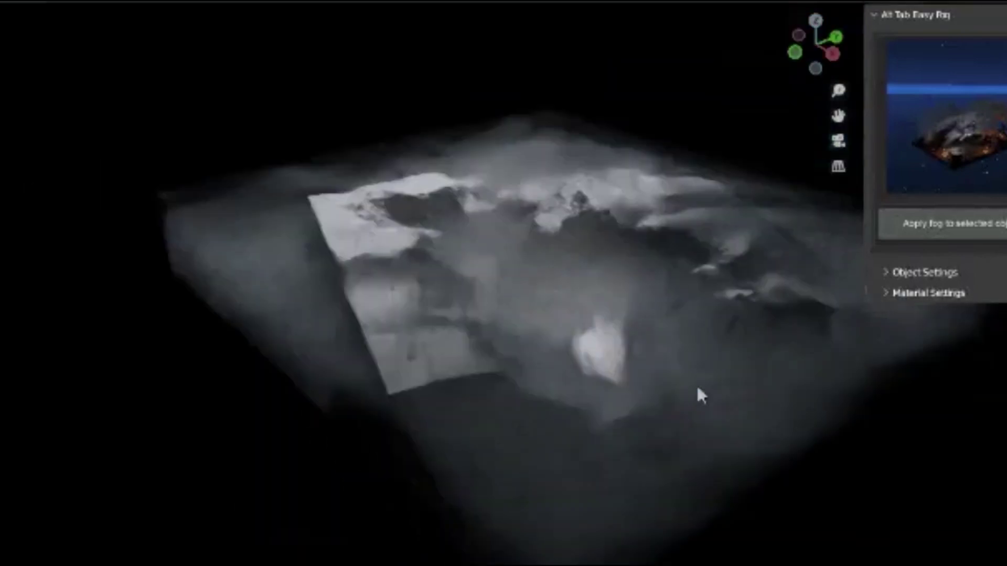
{"action": "middle_click_drag", "start_coordinate": [769, 410], "coordinate": [587, 394]}
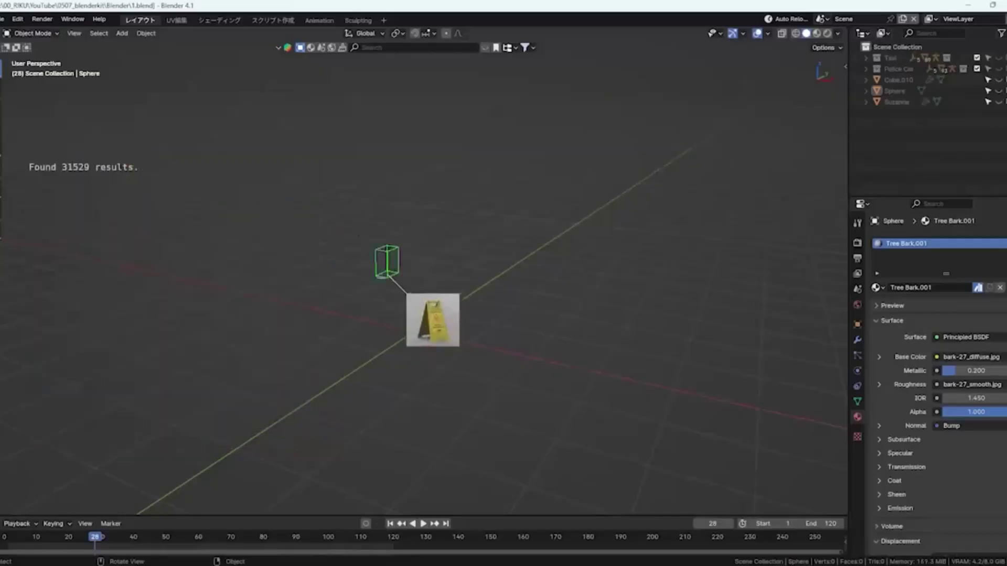
- Place the wet floor sign, air freshener can, Heavy Duty Pail, guitar amplifier and brick wall
{"action": "left_click_drag", "start_coordinate": [433, 320], "coordinate": [438, 307]}
{"action": "left_click_drag", "start_coordinate": [374, 118], "coordinate": [512, 270]}
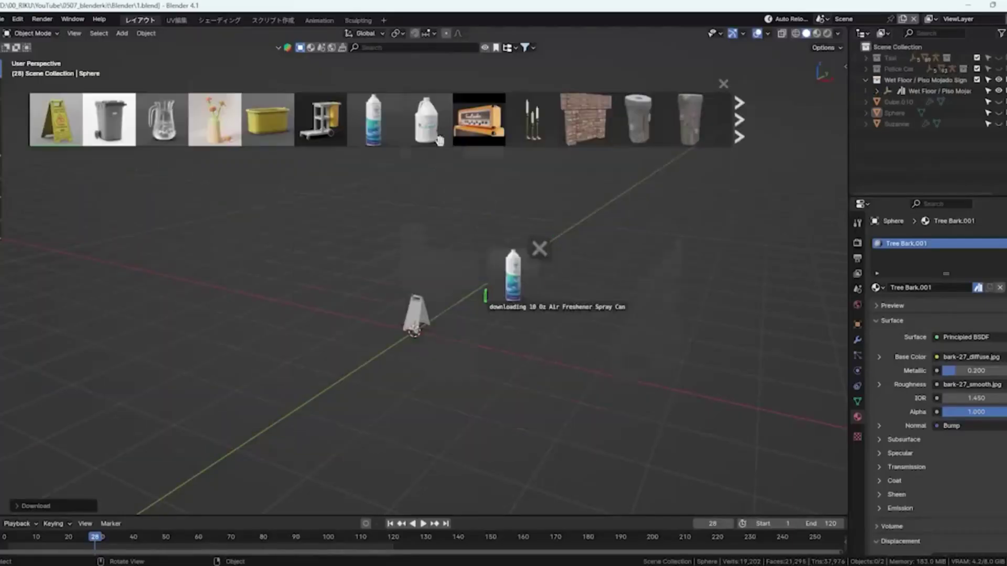
{"action": "left_click_drag", "start_coordinate": [268, 119], "coordinate": [501, 394]}
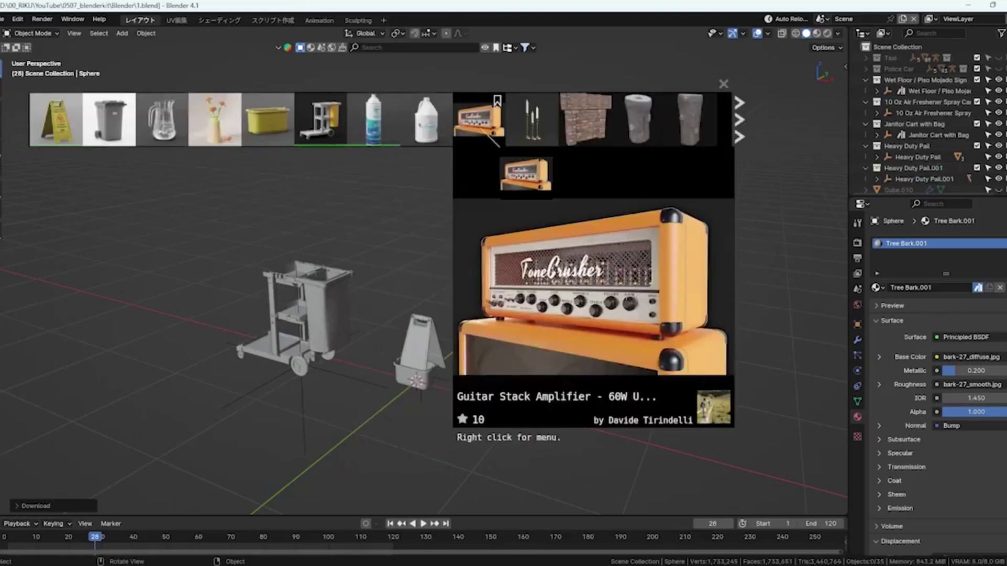
{"action": "left_click_drag", "start_coordinate": [479, 126], "coordinate": [422, 290]}
{"action": "left_click_drag", "start_coordinate": [583, 141], "coordinate": [621, 354]}
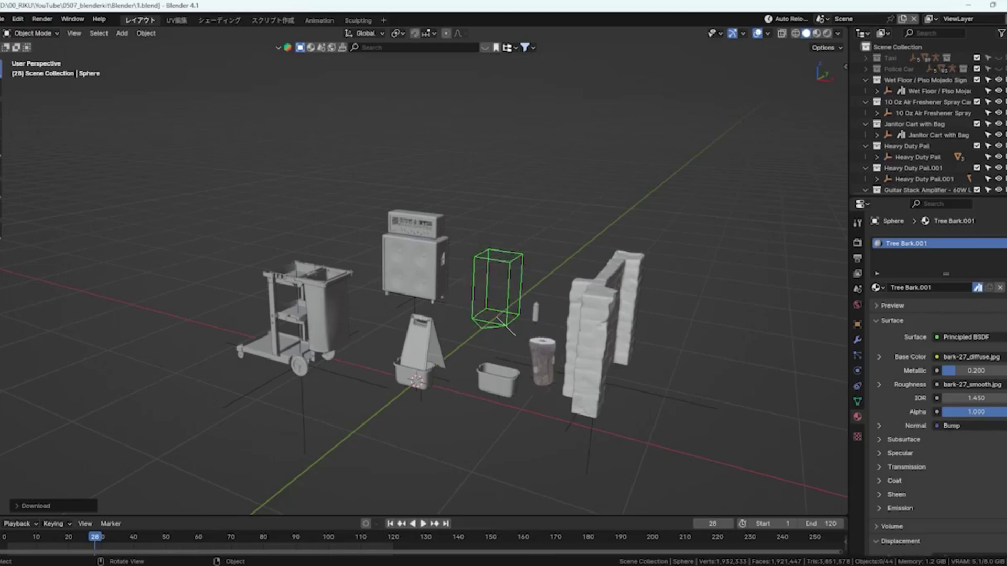
- Place a flower vase, an asset on the amplifier, a bonsai on the desk, and another pail
{"action": "left_click_drag", "start_coordinate": [478, 130], "coordinate": [267, 193]}
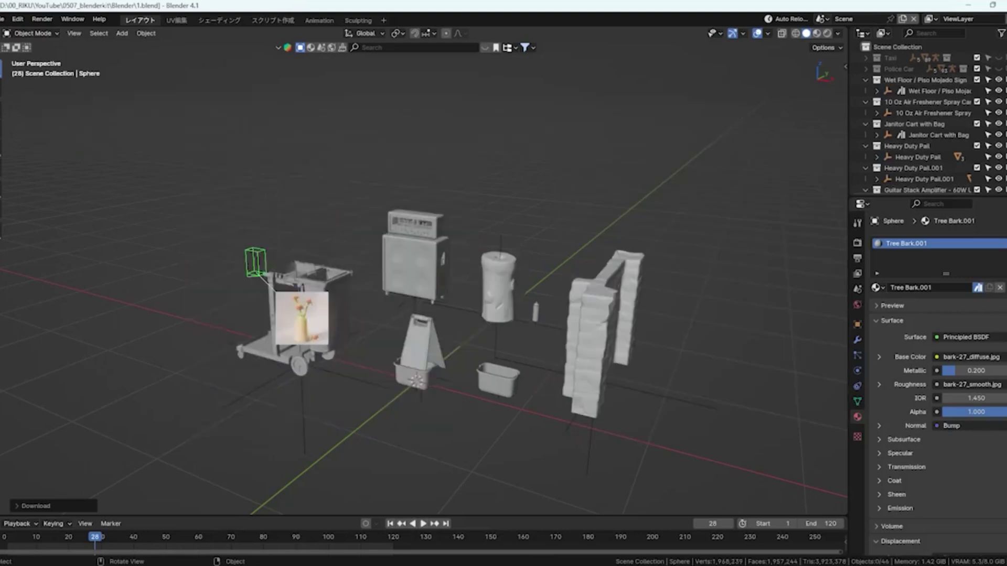
{"action": "left_click_drag", "start_coordinate": [162, 120], "coordinate": [343, 244]}
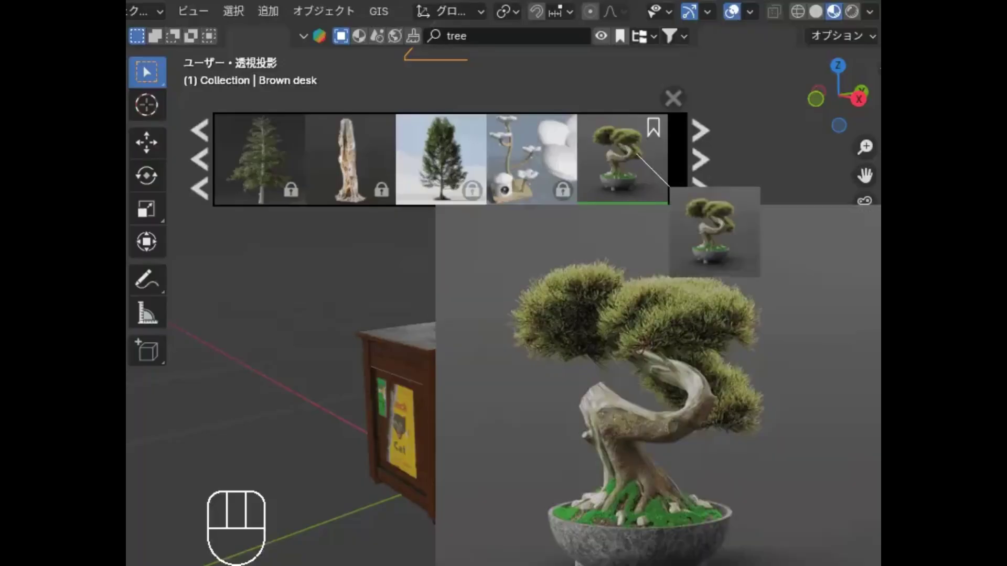
{"action": "left_click_drag", "start_coordinate": [669, 189], "coordinate": [476, 366]}
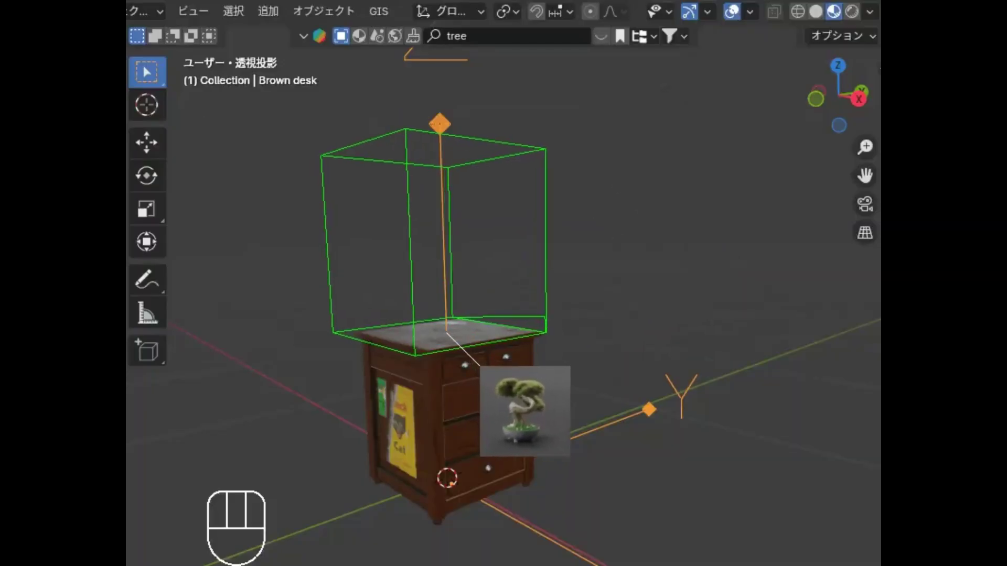
{"action": "left_click_drag", "start_coordinate": [489, 362], "coordinate": [464, 328]}
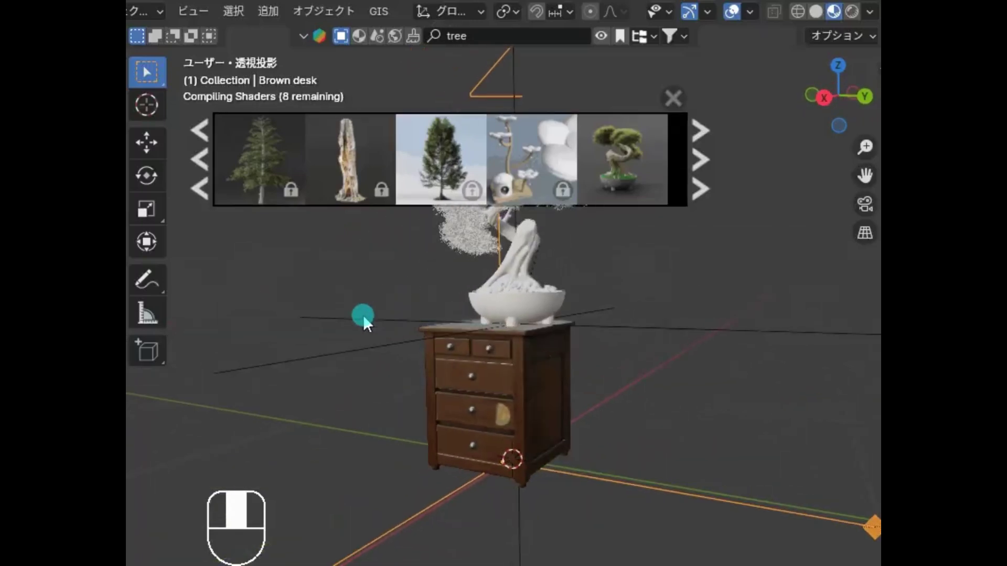
{"action": "middle_click_drag", "start_coordinate": [507, 319], "coordinate": [554, 355], "text": "shift"}
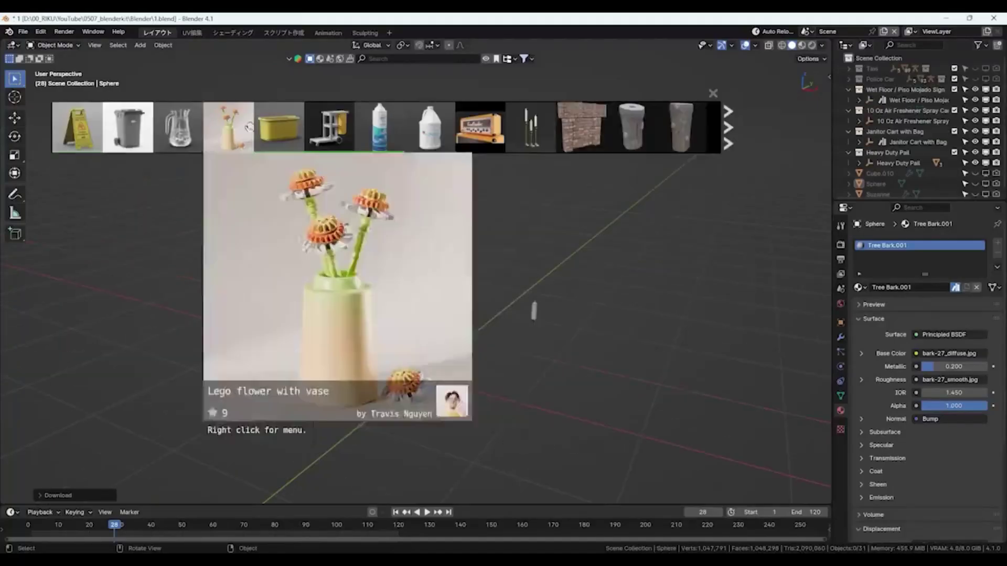
{"action": "left_click_drag", "start_coordinate": [555, 280], "coordinate": [551, 283]}
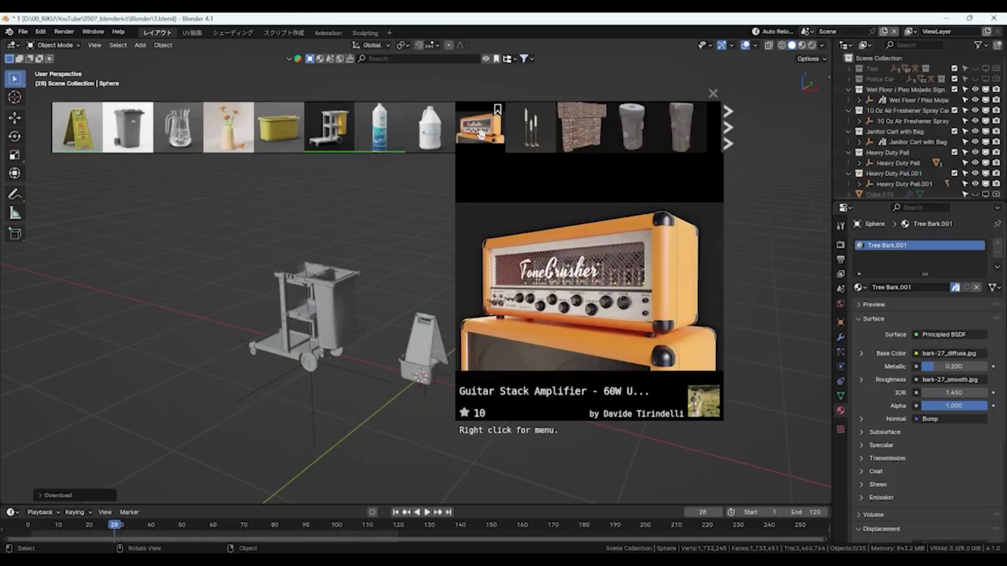
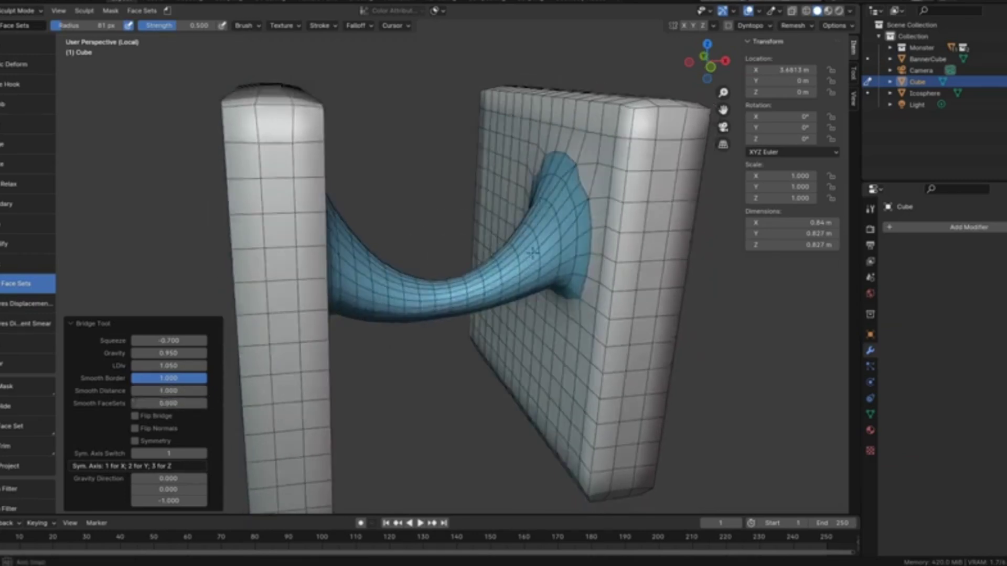
- Enable Flip Bridge, then show the monster sculpt with the Punch Hole node group below
{"action": "left_click", "coordinate": [135, 415]}
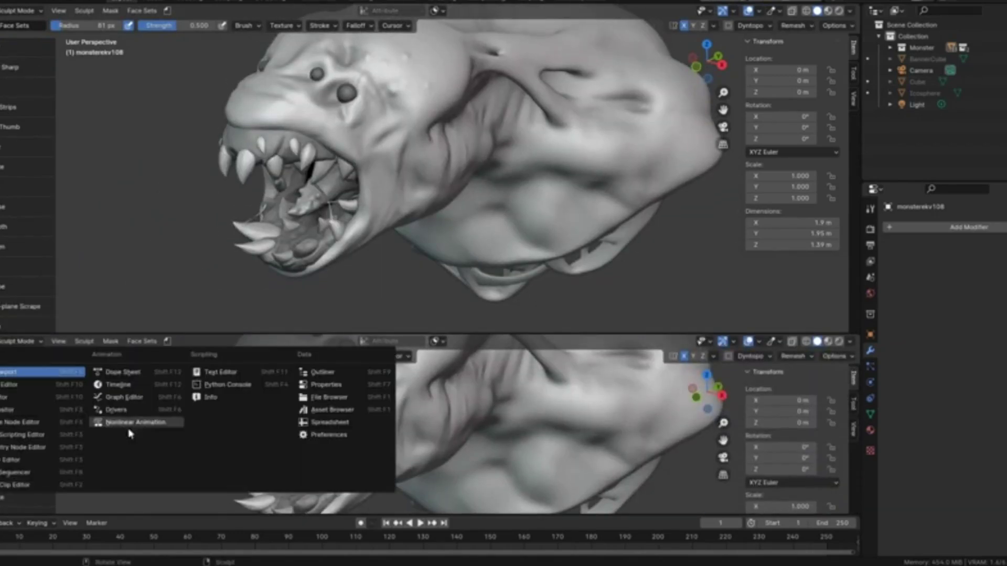
{"action": "left_click", "coordinate": [128, 425]}
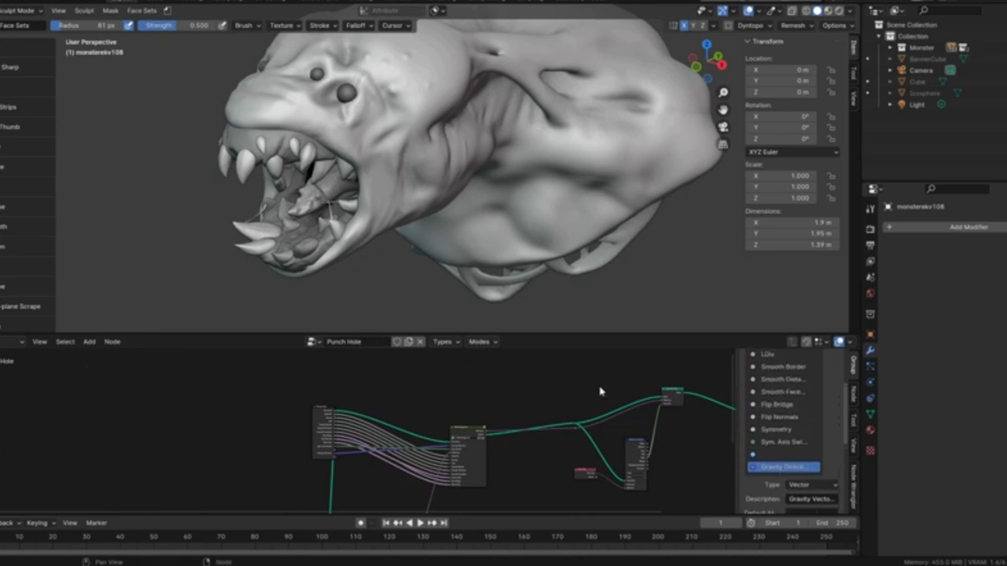
- Paint a face set on the monster's body and bridge it with a tube
{"action": "left_click_drag", "start_coordinate": [600, 335], "coordinate": [601, 455]}
{"action": "scroll", "coordinate": [449, 214], "scroll_direction": "up", "scroll_amount": 2}
{"action": "scroll", "coordinate": [448, 213], "scroll_direction": "up", "scroll_amount": 3}
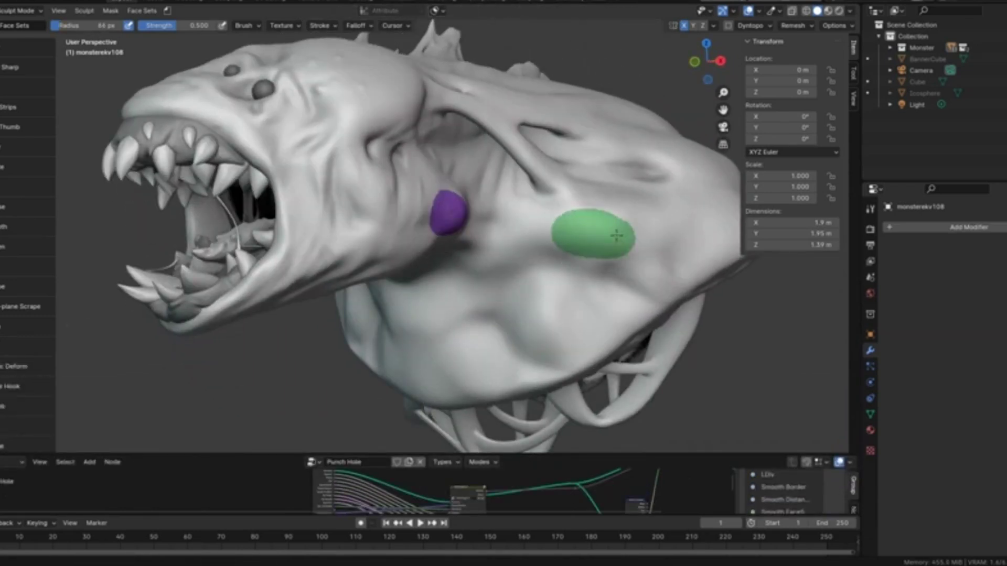
{"action": "key", "text": "alt+w"}
{"action": "left_click", "coordinate": [490, 242]}
{"action": "middle_click_drag", "start_coordinate": [490, 242], "coordinate": [525, 201]}
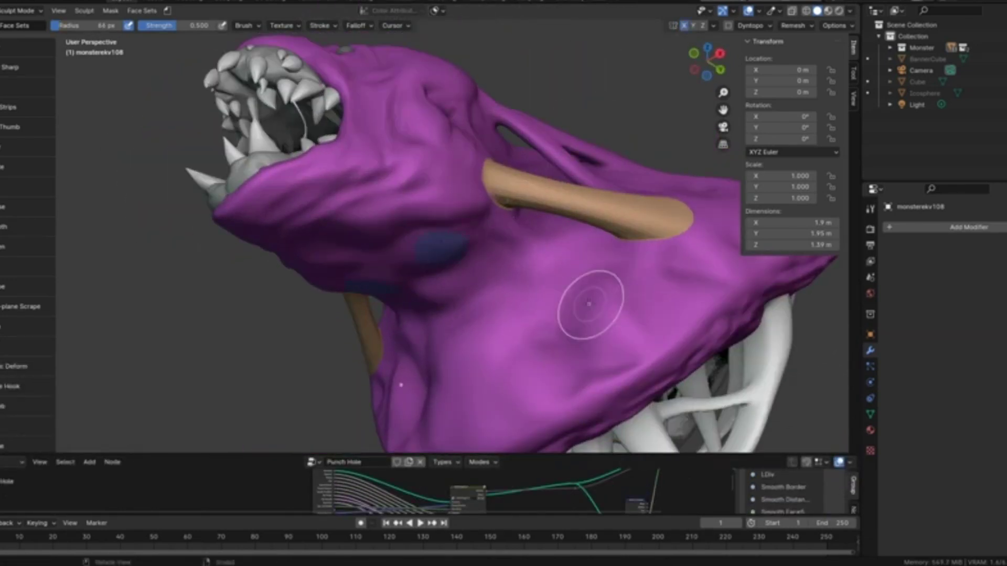
{"action": "key", "text": "alt+w"}
{"action": "left_click", "coordinate": [575, 281]}
{"action": "mouse_move", "coordinate": [574, 281]}
{"action": "middle_mouse_down"}
{"action": "mouse_move", "coordinate": [432, 254]}
{"action": "mouse_move", "coordinate": [461, 232]}
{"action": "middle_mouse_up"}
- Punch a hole between the face sets through the monster's cheek
{"action": "key", "text": "alt+w"}
{"action": "left_click", "coordinate": [482, 270]}
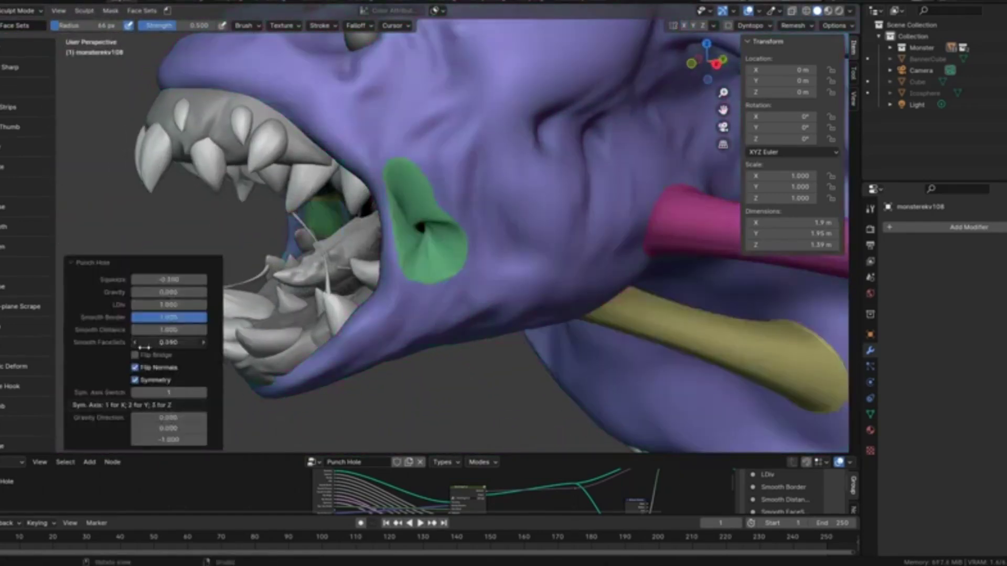
{"action": "left_click_drag", "start_coordinate": [142, 346], "coordinate": [157, 346]}
{"action": "middle_click_drag", "start_coordinate": [438, 158], "coordinate": [443, 304]}
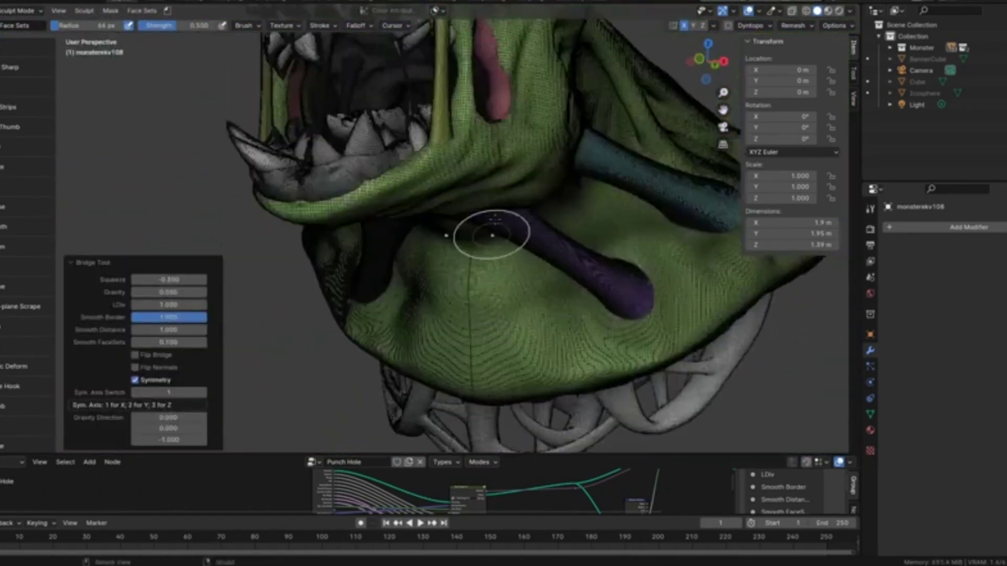
{"action": "middle_click_drag", "start_coordinate": [503, 265], "coordinate": [472, 349]}
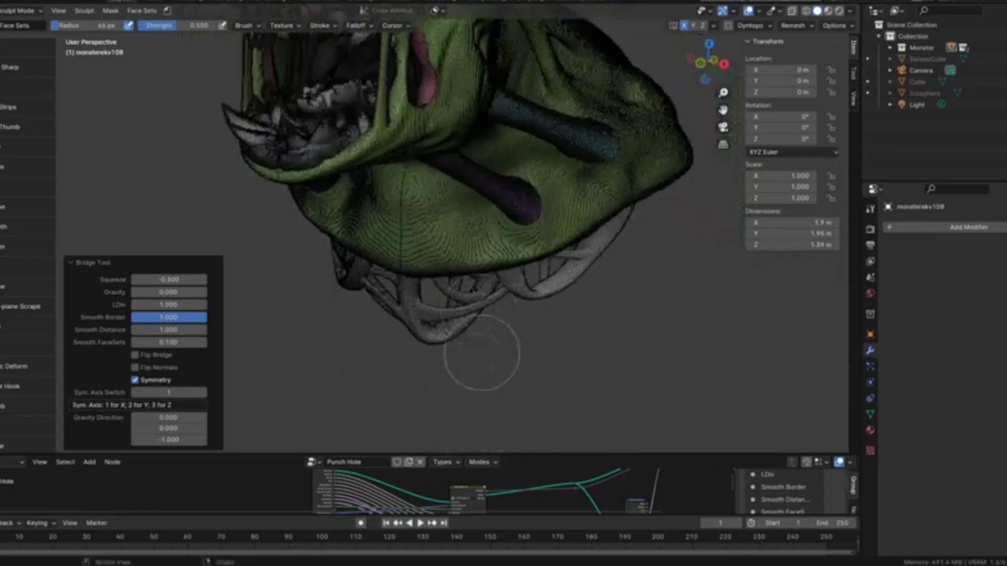
- Recolour the underside face sets and bridge them with more tubes
{"action": "key", "text": "r"}
{"action": "left_click", "coordinate": [613, 187]}
{"action": "mouse_move", "coordinate": [504, 236]}
{"action": "middle_mouse_down"}
{"action": "mouse_move", "coordinate": [503, 283]}
{"action": "mouse_move", "coordinate": [524, 304]}
{"action": "middle_mouse_up"}
{"action": "key", "text": "ctrl+r"}
{"action": "scroll", "coordinate": [651, 201], "scroll_direction": "up", "scroll_amount": 2}
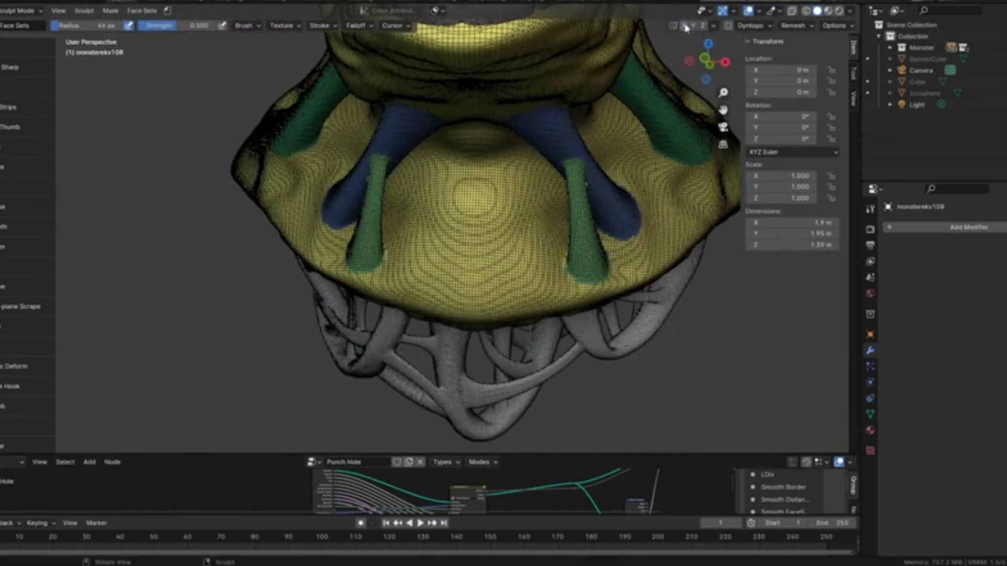
{"action": "left_click", "coordinate": [542, 254]}
{"action": "mouse_move", "coordinate": [504, 237]}
{"action": "middle_mouse_down"}
{"action": "mouse_move", "coordinate": [447, 259]}
{"action": "mouse_move", "coordinate": [550, 276]}
{"action": "middle_mouse_up"}
{"action": "scroll", "coordinate": [447, 258], "scroll_direction": "up", "scroll_amount": 3}
{"action": "scroll", "coordinate": [448, 258], "scroll_direction": "down", "scroll_amount": 4}
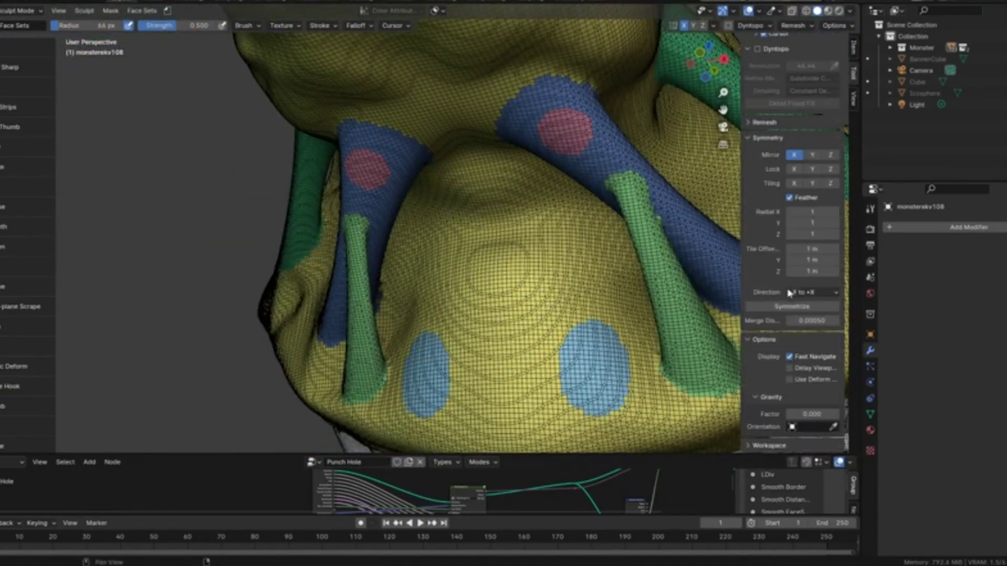
{"action": "key", "text": "w"}
{"action": "left_click", "coordinate": [494, 210]}
{"action": "scroll", "coordinate": [479, 164], "scroll_direction": "up", "scroll_amount": 3}
{"action": "scroll", "coordinate": [479, 164], "scroll_direction": "down", "scroll_amount": 3}
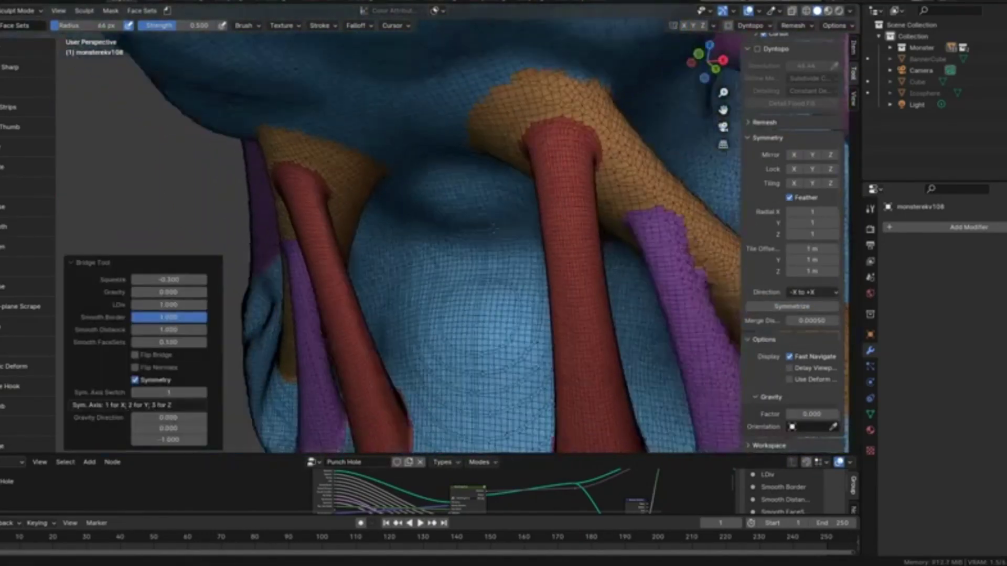
{"action": "middle_click_drag", "start_coordinate": [478, 164], "coordinate": [511, 213]}
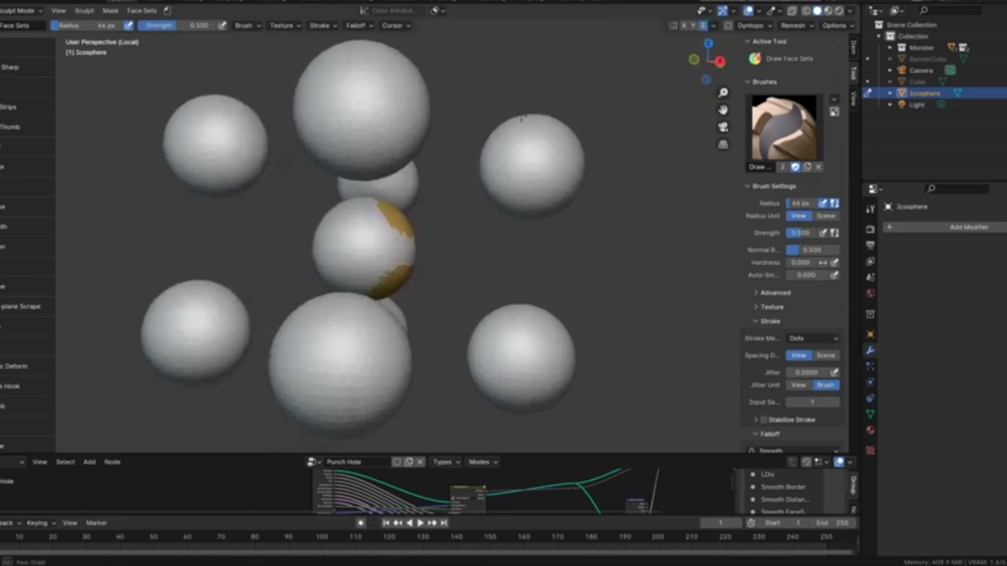
- Paint purple and green face sets on two icospheres and join them with tubes
{"action": "key", "text": "shift+r"}
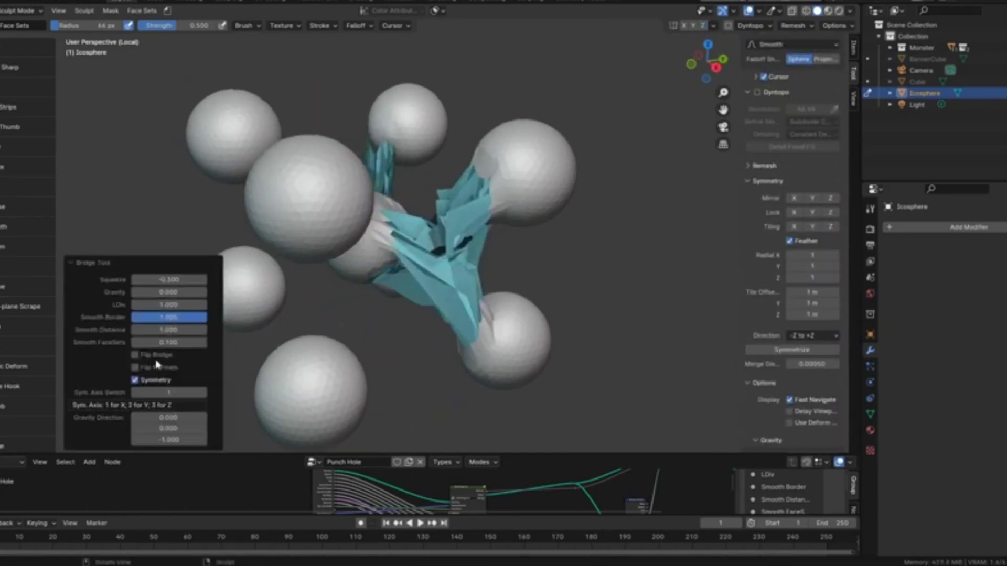
{"action": "middle_click_drag", "start_coordinate": [450, 304], "coordinate": [488, 315]}
{"action": "left_click_drag", "start_coordinate": [405, 232], "coordinate": [421, 248]}
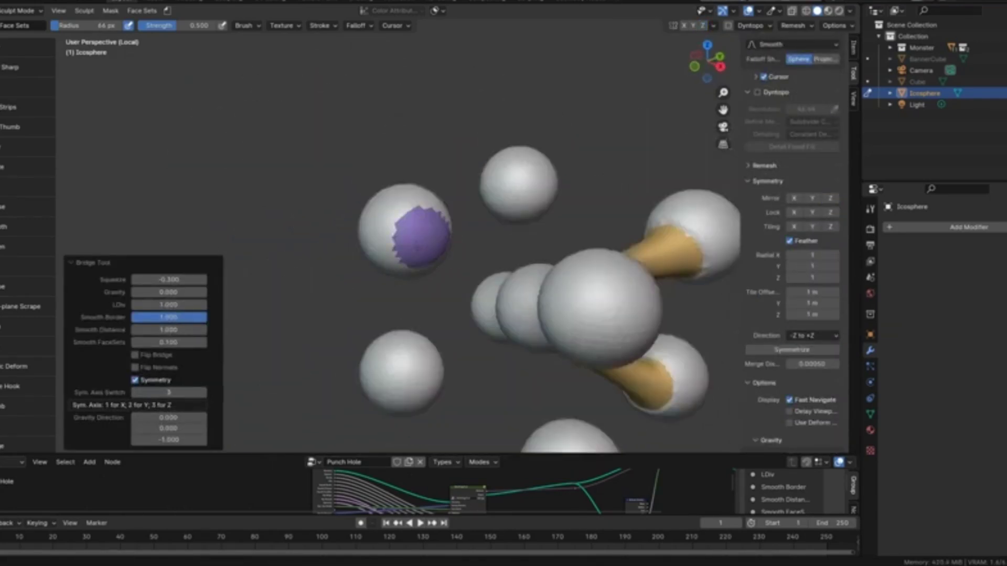
{"action": "middle_click_drag", "start_coordinate": [488, 314], "coordinate": [551, 257]}
{"action": "left_click_drag", "start_coordinate": [552, 257], "coordinate": [588, 258]}
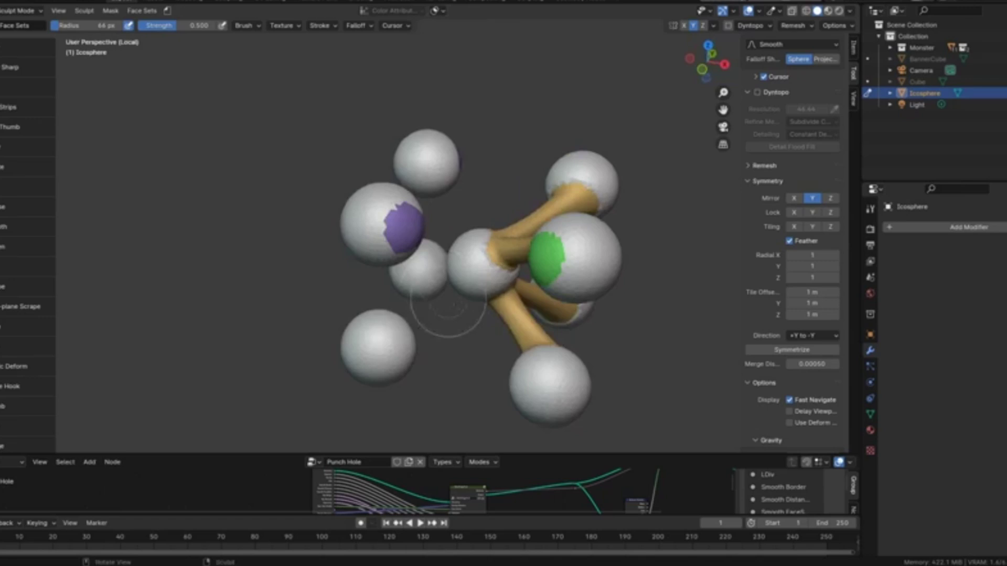
{"action": "key", "text": "shift+r"}
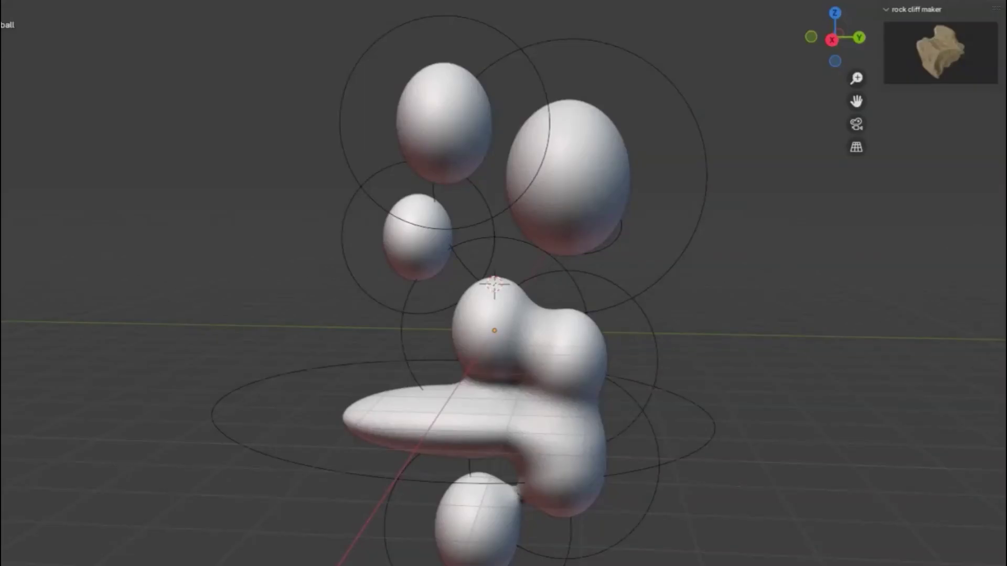
- Show the metaballs as rendered rock, shift the top one along X and widen it along Y
{"action": "key", "text": "shift+z"}
{"action": "key", "text": "g"}
{"action": "key", "text": "x"}
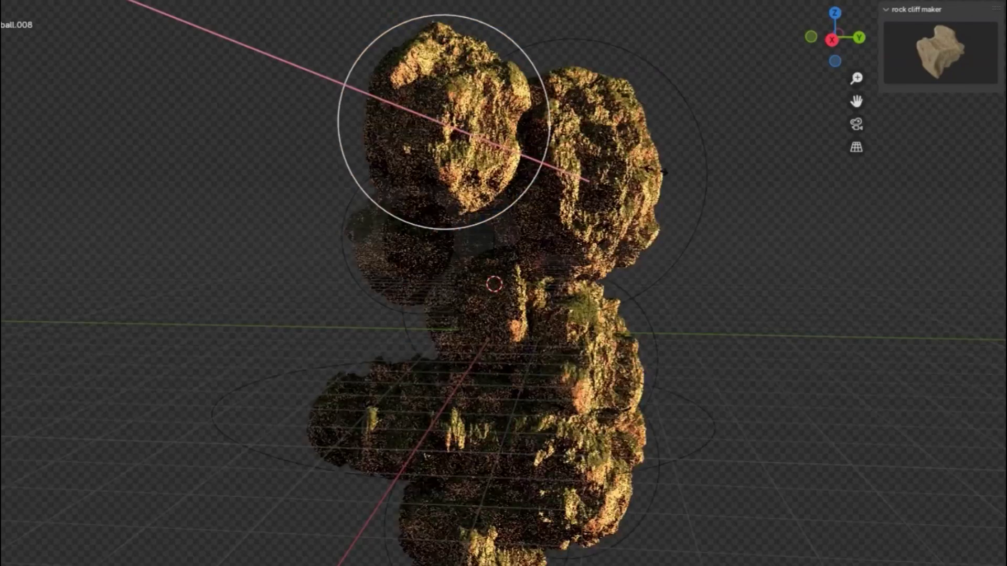
{"action": "left_click", "coordinate": [669, 172]}
{"action": "key", "text": "s"}
{"action": "key", "text": "y"}
{"action": "left_click", "coordinate": [587, 266]}
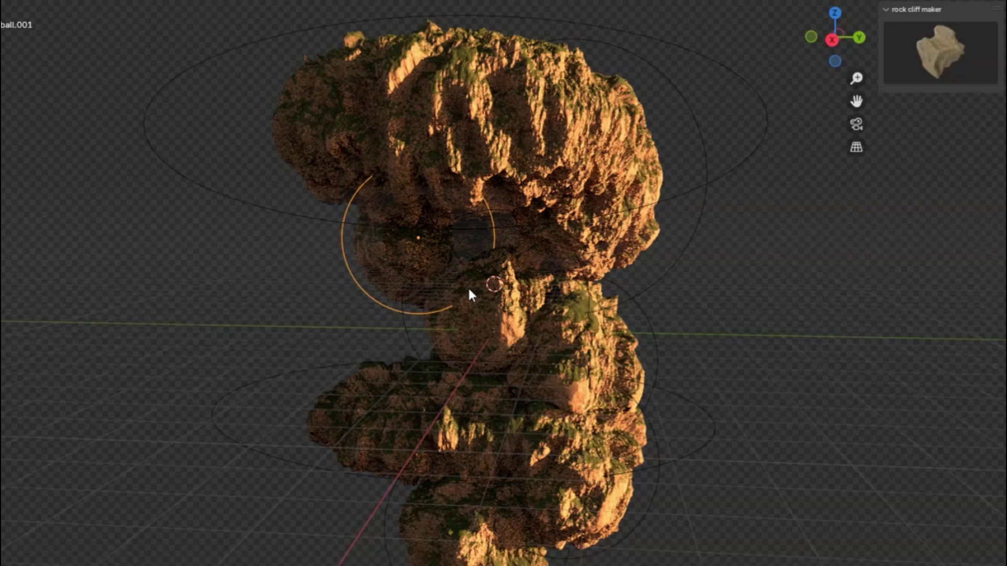
- Extend the rock with a duplicate (ball.010) and a linked duplicate of bottom metaballs
{"action": "left_click", "coordinate": [712, 425]}
{"action": "key", "text": "shift+d"}
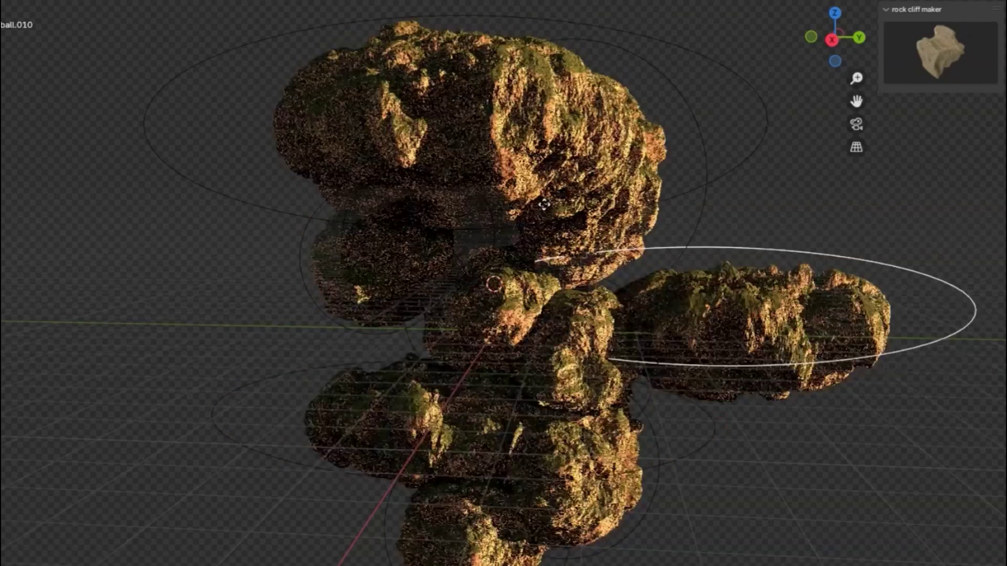
{"action": "left_click", "coordinate": [792, 474]}
{"action": "left_click", "coordinate": [636, 526]}
{"action": "key", "text": "alt+d"}
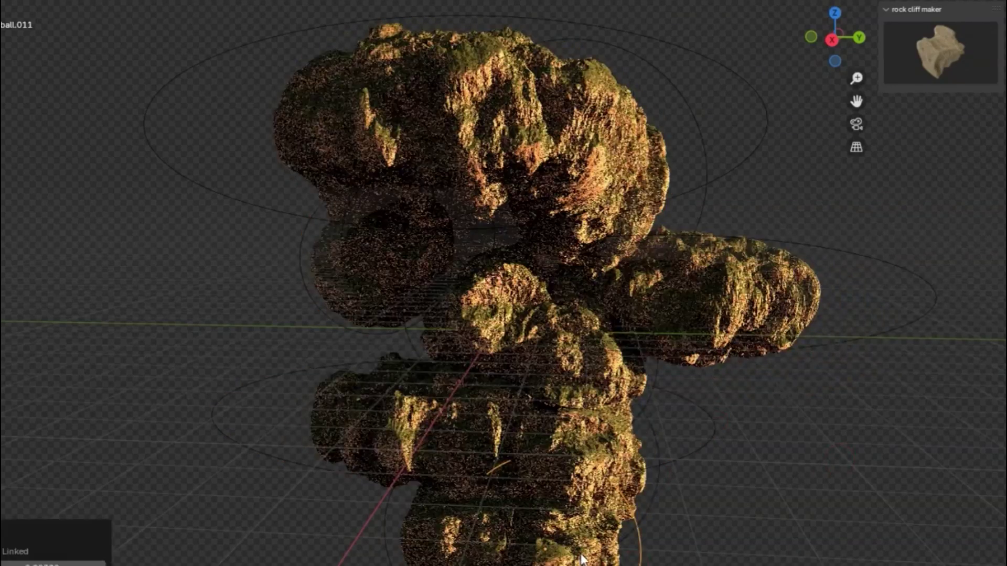
{"action": "left_click", "coordinate": [723, 452]}
{"action": "middle_click_drag", "start_coordinate": [664, 446], "coordinate": [154, 432]}
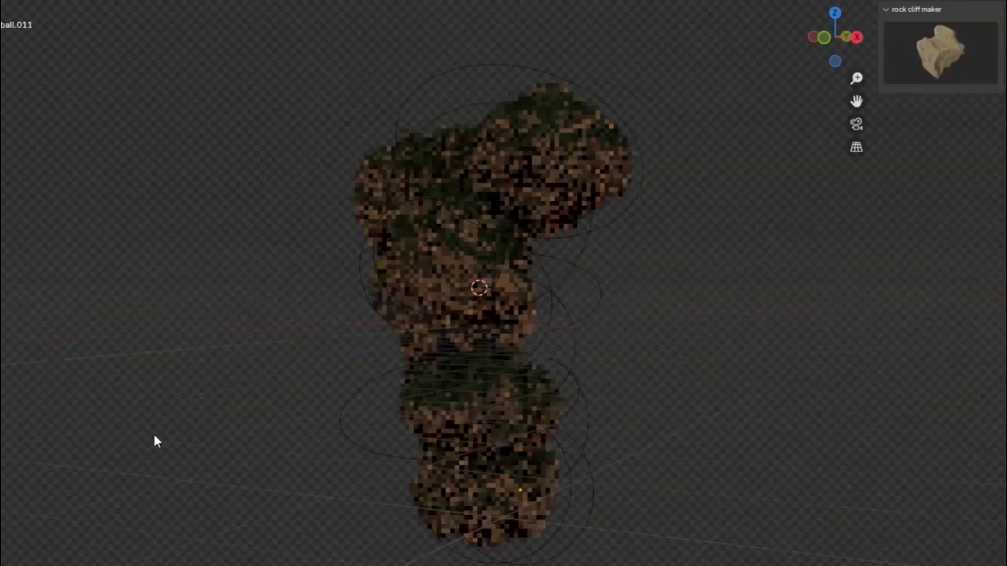
- Enlarge all metaballs into merged blobs and rotate the top one on X into a flat ellipse
{"action": "key", "text": "a"}
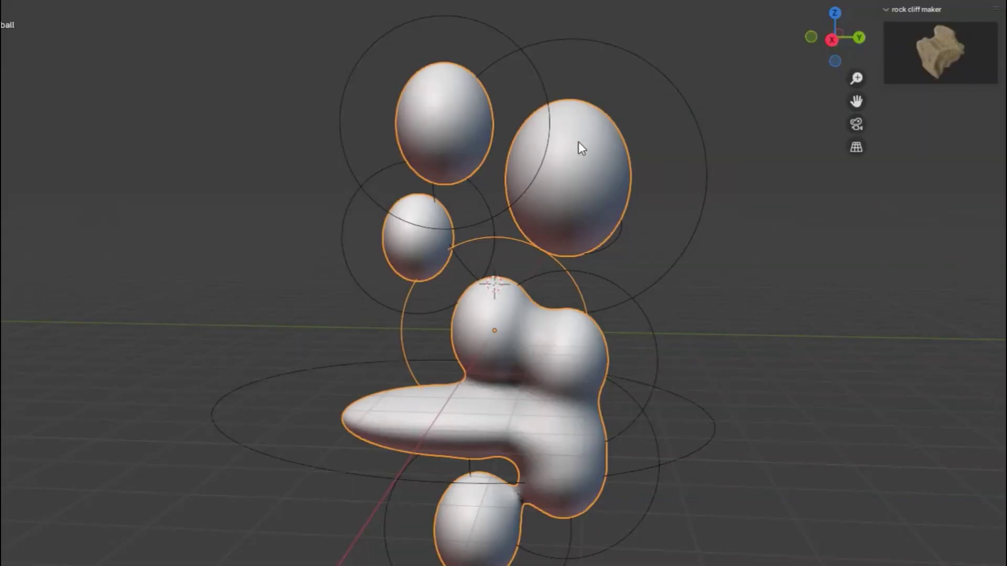
{"action": "key", "text": "s"}
{"action": "left_click", "coordinate": [624, 116]}
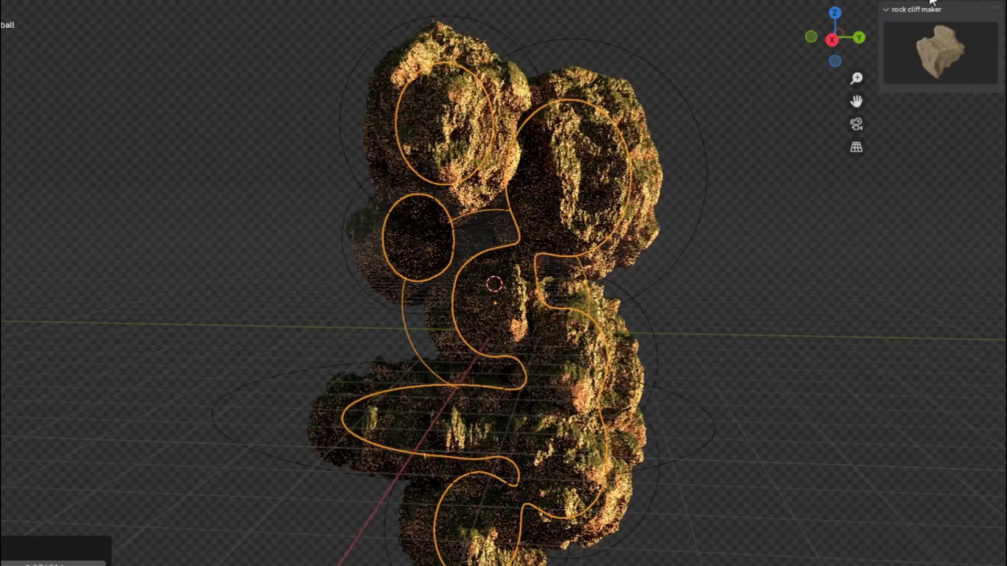
{"action": "key", "text": "r"}
{"action": "key", "text": "x"}
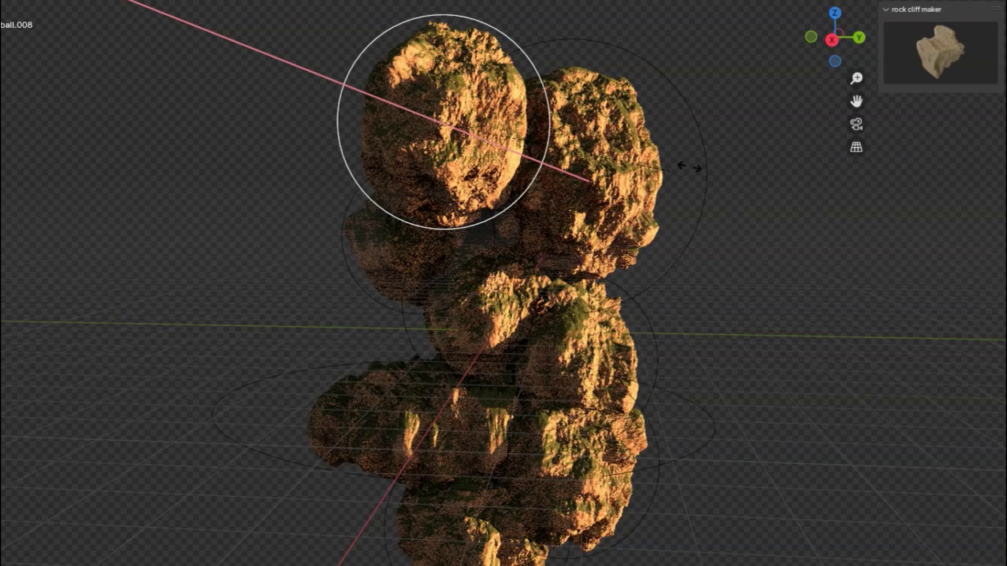
{"action": "type", "text": "90"}
{"action": "key", "text": "Return"}
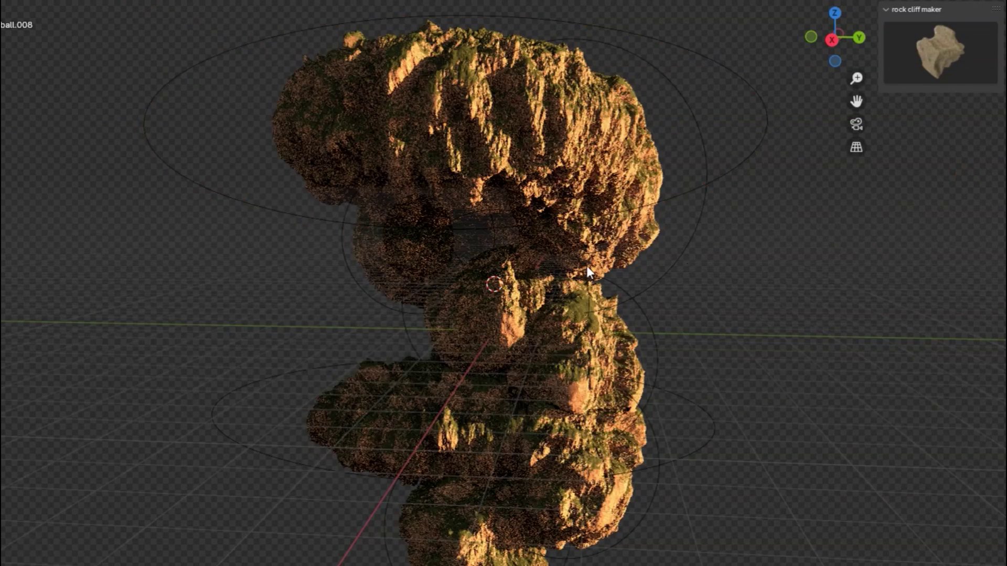
- Add duplicated and narrower linked rock balls, then fill the curve with Fence Set 2
{"action": "key", "text": "shift+d"}
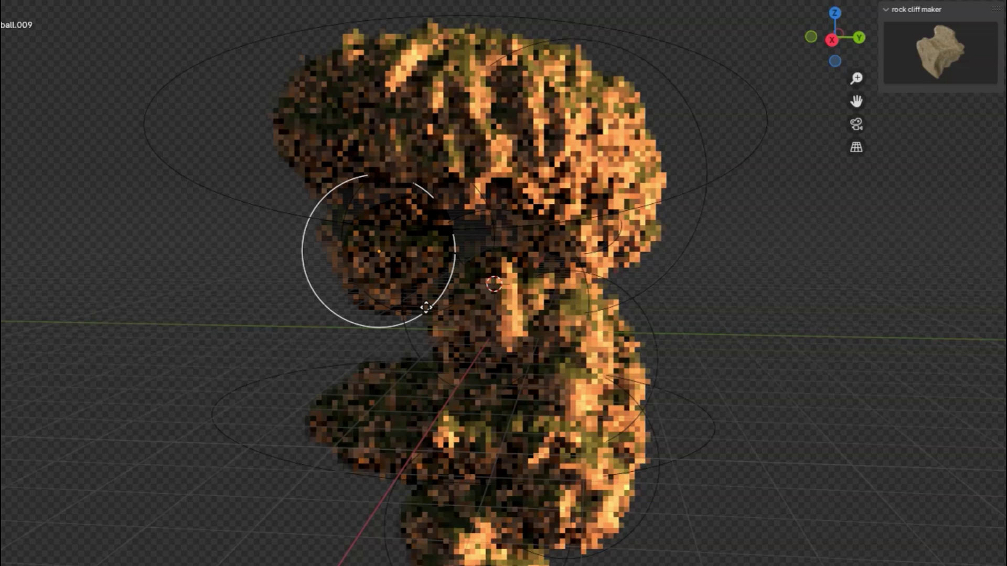
{"action": "left_click", "coordinate": [449, 398]}
{"action": "left_click", "coordinate": [713, 423]}
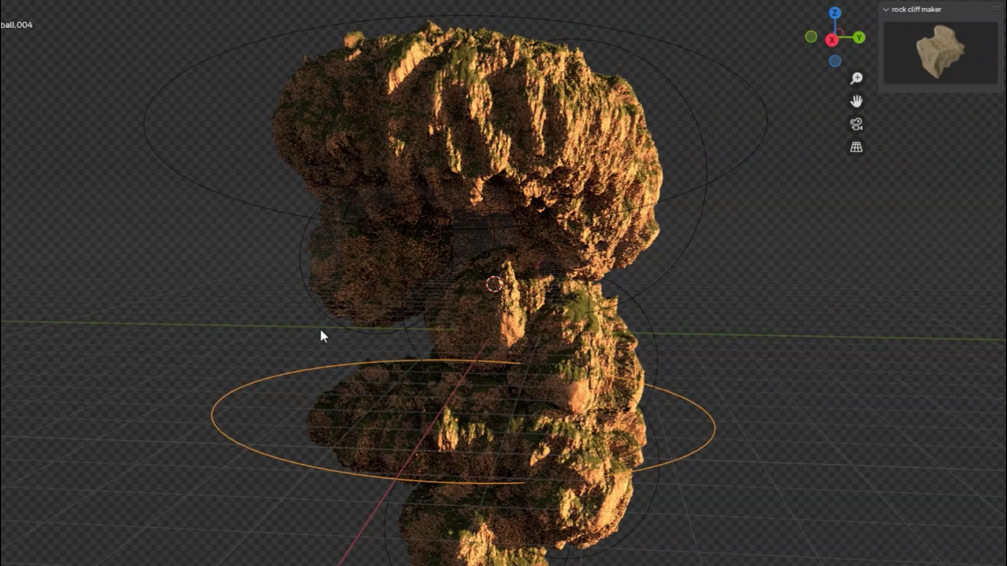
{"action": "key", "text": "shift+d"}
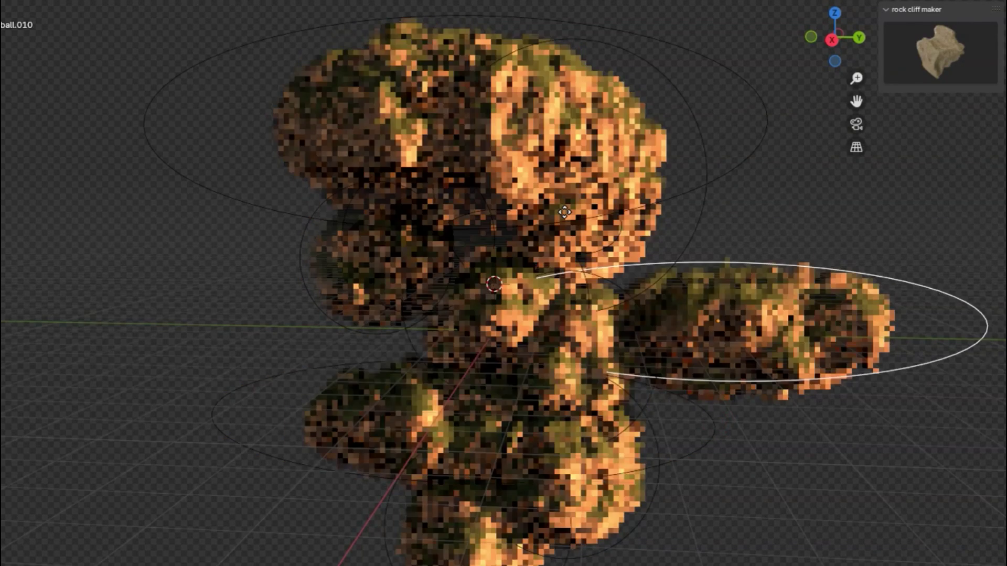
{"action": "left_click", "coordinate": [839, 461]}
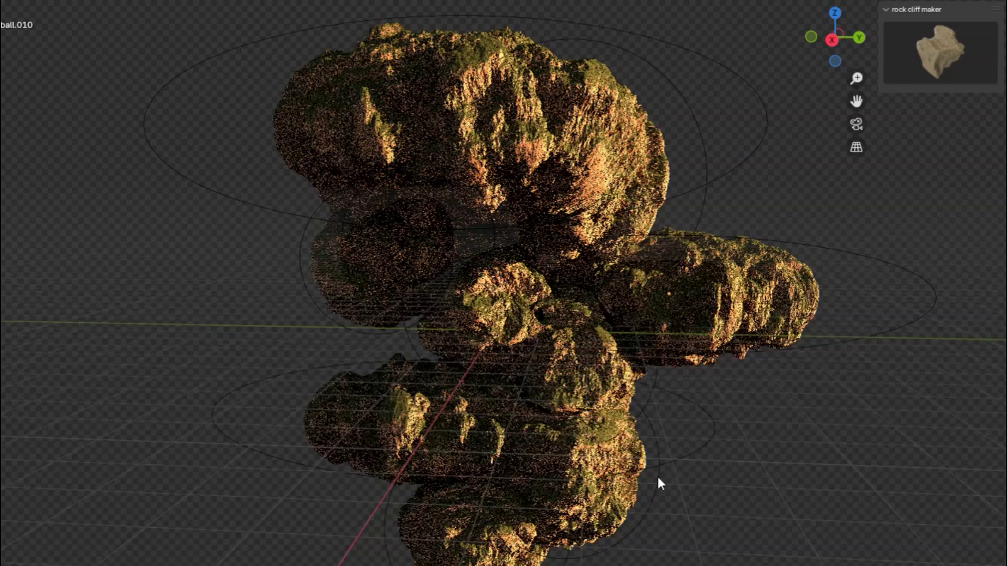
{"action": "left_click", "coordinate": [657, 474]}
{"action": "key", "text": "alt+d"}
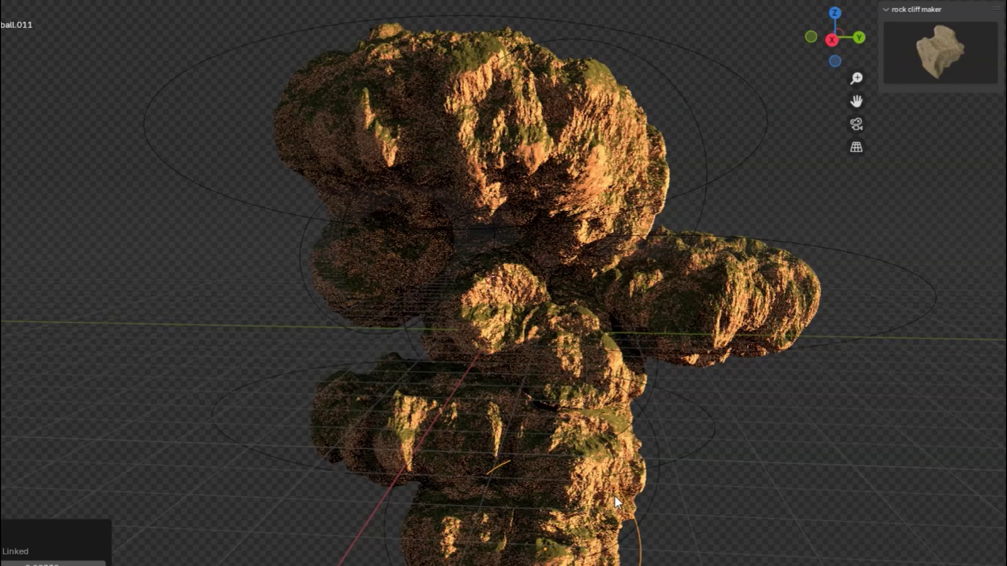
{"action": "key", "text": "g"}
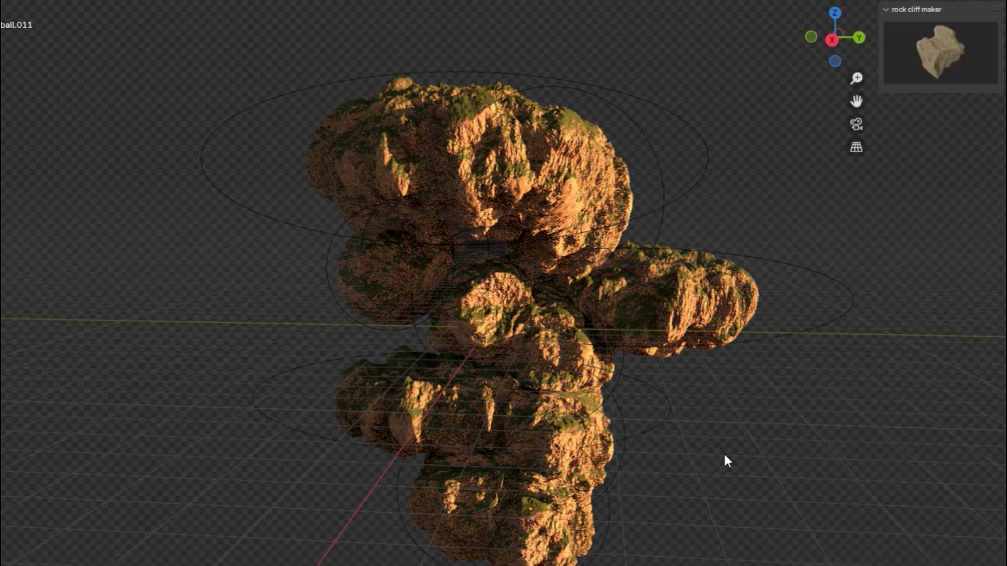
{"action": "middle_click_drag", "start_coordinate": [725, 457], "coordinate": [24, 434]}
{"action": "scroll", "coordinate": [29, 425], "scroll_direction": "up", "scroll_amount": 2}
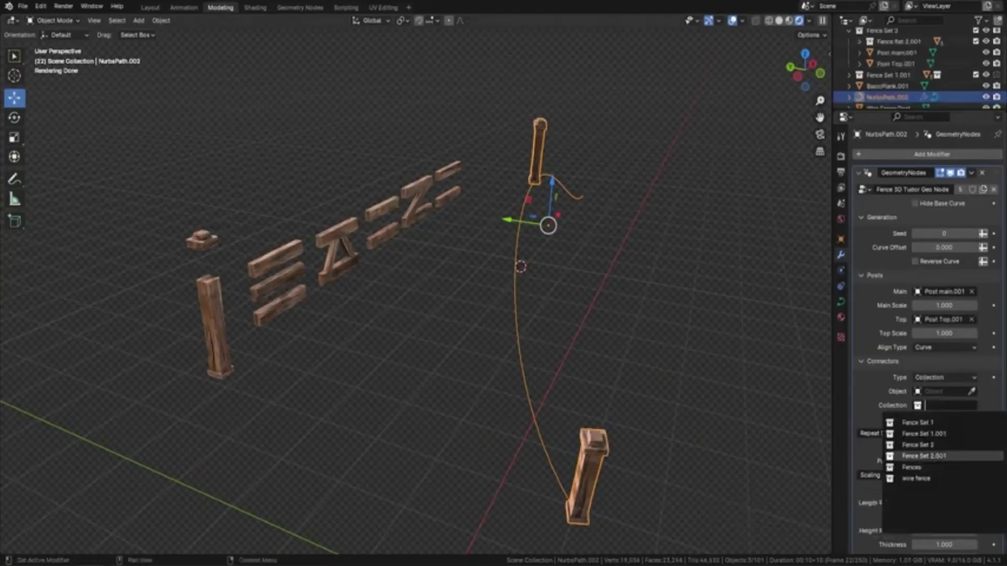
{"action": "left_click", "coordinate": [924, 456]}
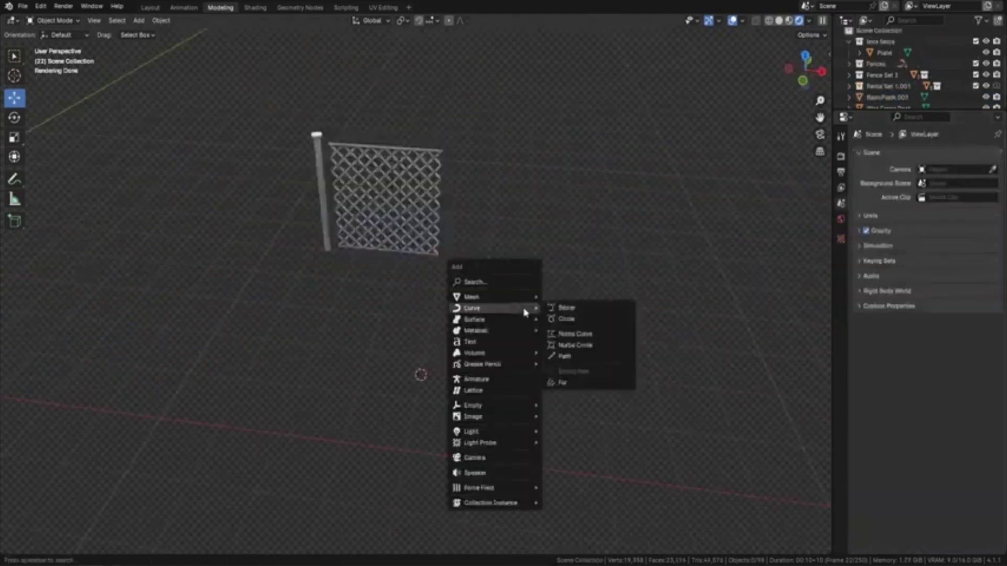
- Assign the Fence 3D Tudor Geo Node group to the curve
{"action": "key", "text": "Return"}
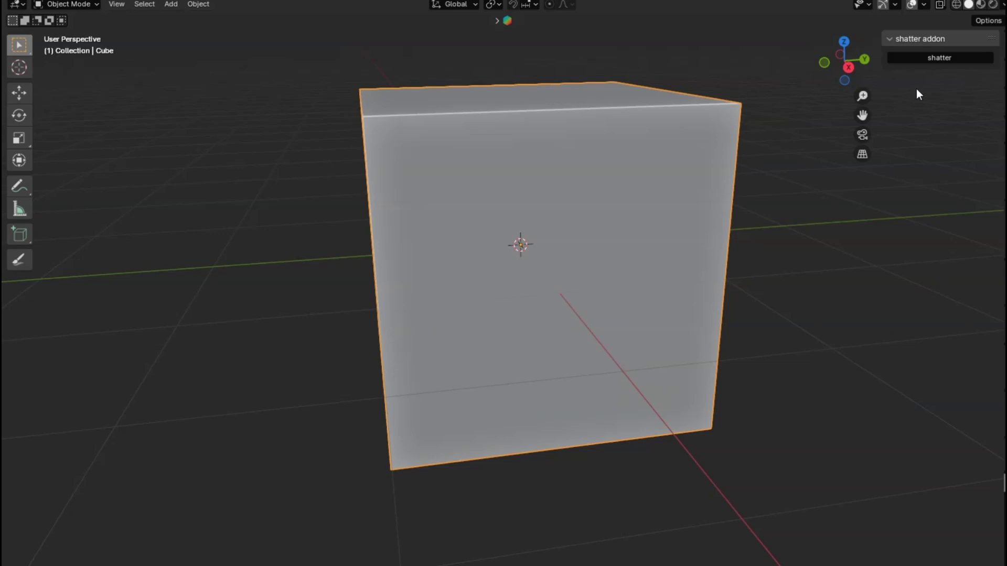
- Shatter the cube, set fragment Scale to 0.890 and try seeds such as 43
{"action": "left_click", "coordinate": [929, 60]}
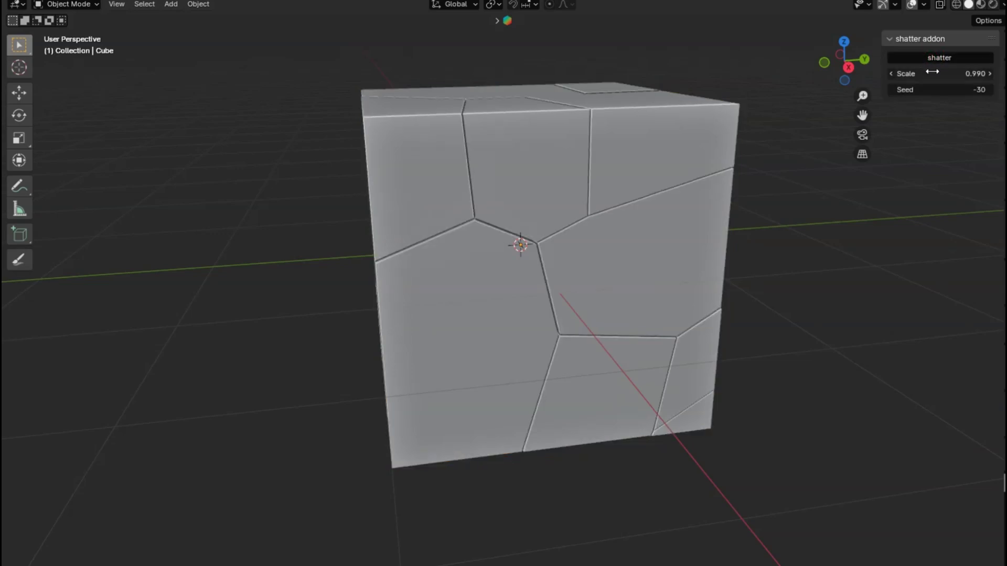
{"action": "left_click_drag", "start_coordinate": [932, 72], "coordinate": [955, 72]}
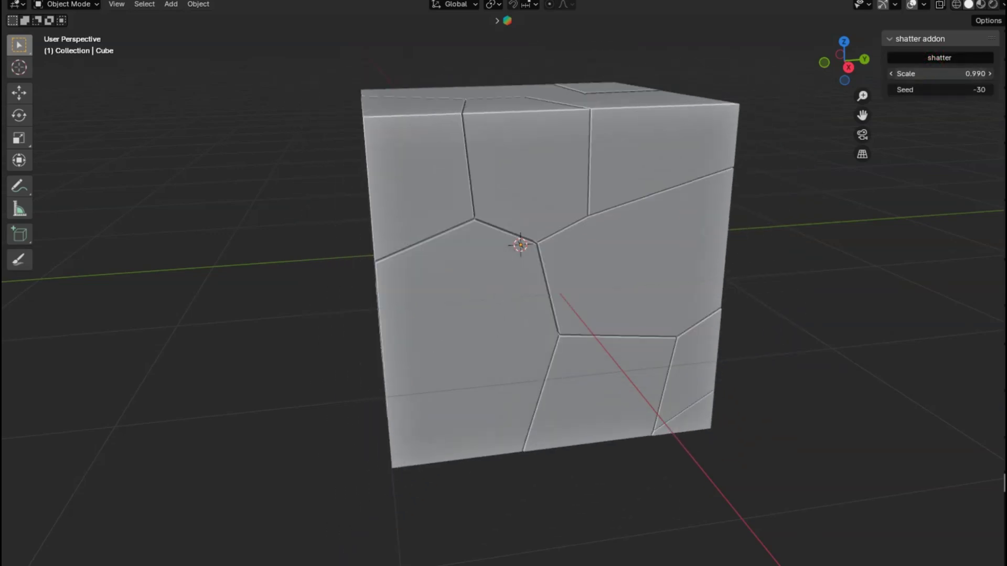
{"action": "mouse_move", "coordinate": [940, 73]}
{"action": "left_mouse_down"}
{"action": "mouse_move", "coordinate": [905, 74]}
{"action": "mouse_move", "coordinate": [952, 74]}
{"action": "mouse_move", "coordinate": [917, 89]}
{"action": "left_mouse_up"}
{"action": "middle_click_drag", "start_coordinate": [341, 312], "coordinate": [378, 313]}
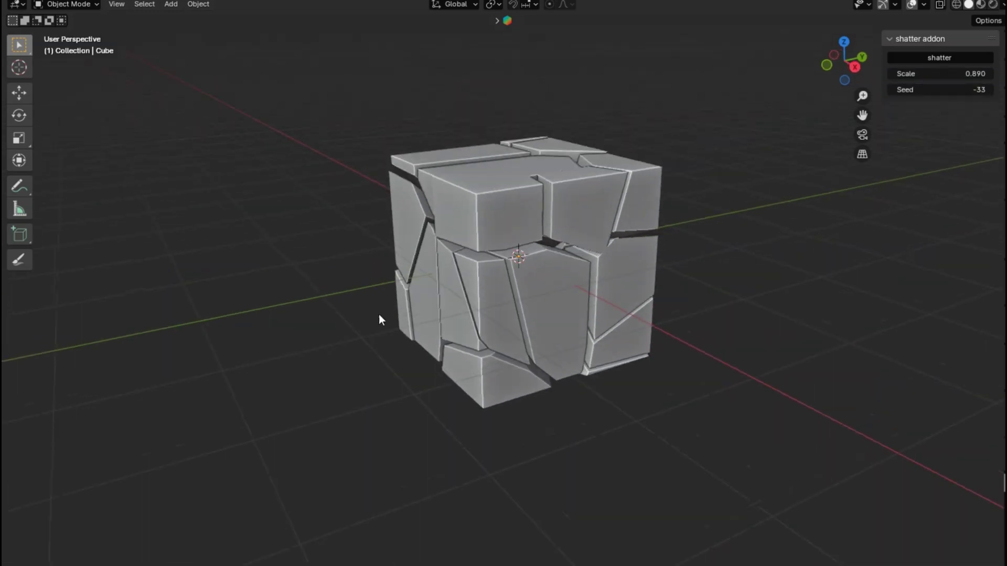
{"action": "scroll", "coordinate": [379, 319], "scroll_direction": "up", "scroll_amount": 4}
{"action": "mouse_move", "coordinate": [461, 349]}
{"action": "middle_mouse_down"}
{"action": "mouse_move", "coordinate": [293, 337]}
{"action": "mouse_move", "coordinate": [518, 345]}
{"action": "middle_mouse_up"}
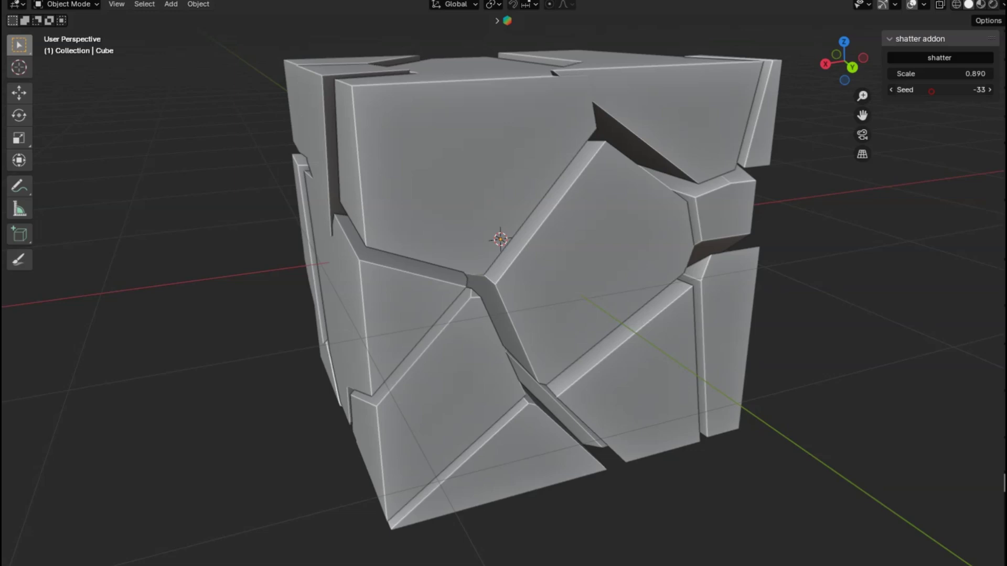
{"action": "mouse_move", "coordinate": [931, 90]}
{"action": "left_mouse_down"}
{"action": "mouse_move", "coordinate": [913, 90]}
{"action": "mouse_move", "coordinate": [948, 94]}
{"action": "left_mouse_up"}
{"action": "scroll", "coordinate": [646, 208], "scroll_direction": "down", "scroll_amount": 3}
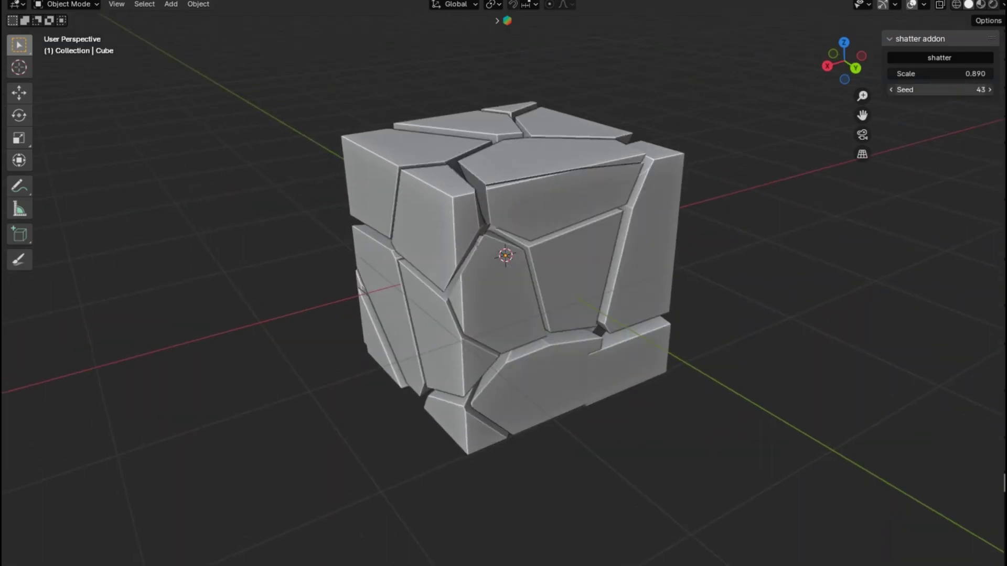
- Extrude the shattered cube's left side face outward in Edit Mode
{"action": "left_click", "coordinate": [560, 275]}
{"action": "key", "text": "Tab"}
{"action": "key", "text": "alt+a"}
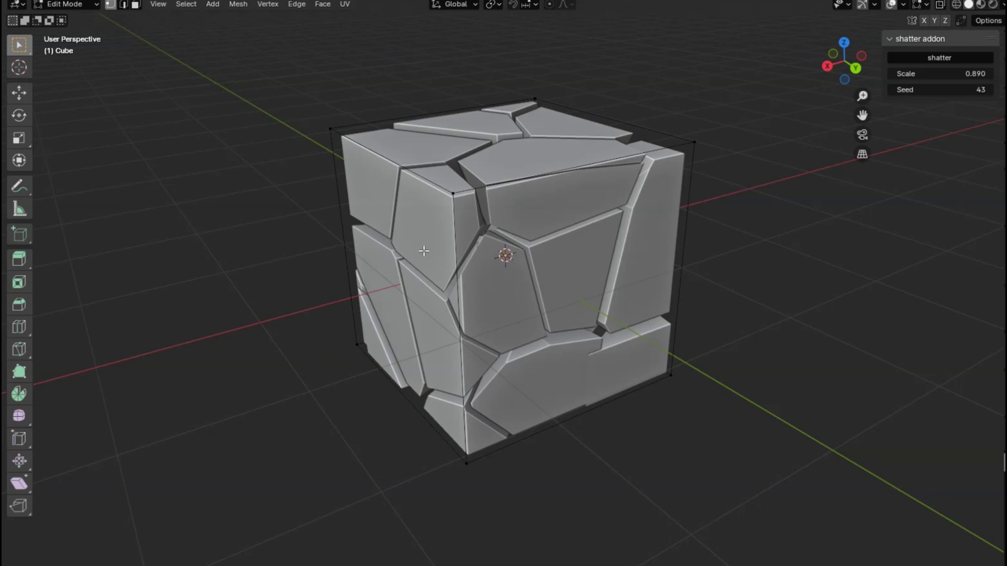
{"action": "left_click", "coordinate": [416, 268]}
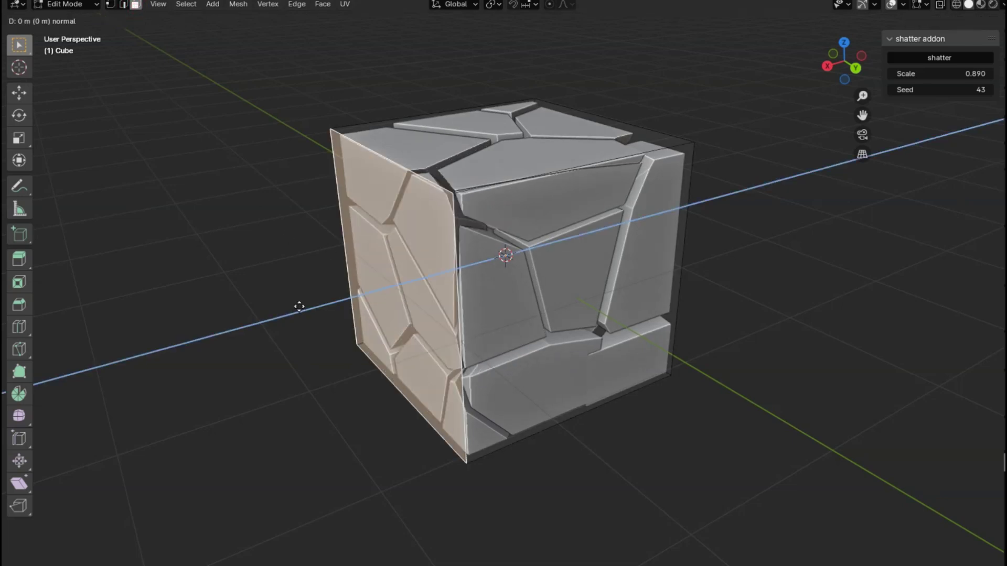
{"action": "left_click", "coordinate": [280, 312]}
{"action": "key", "text": "e"}
{"action": "left_click", "coordinate": [381, 255]}
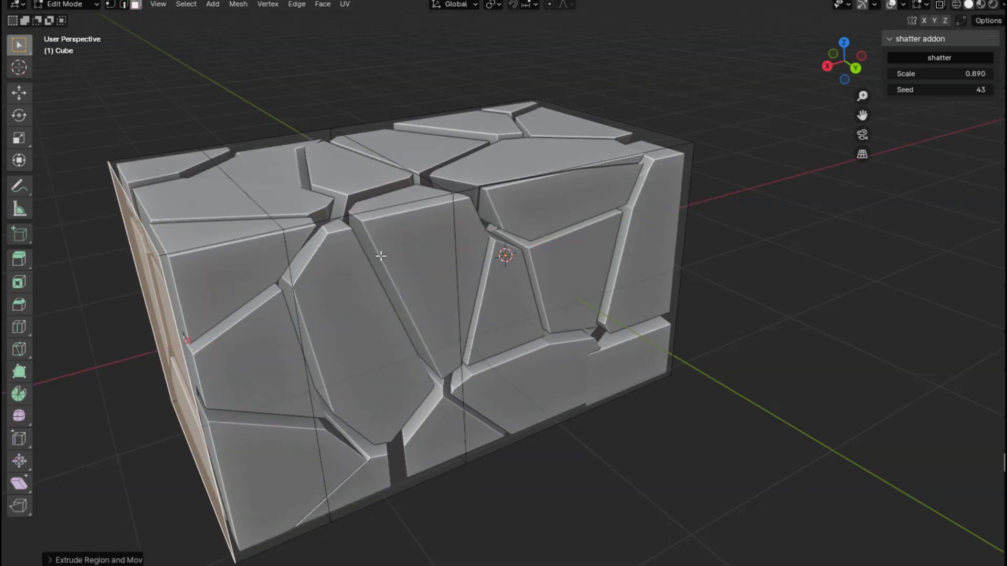
- Extrude a front face, select a top face, and return to Object Mode
{"action": "key", "text": "e"}
{"action": "left_click", "coordinate": [389, 218]}
{"action": "left_click", "coordinate": [361, 199]}
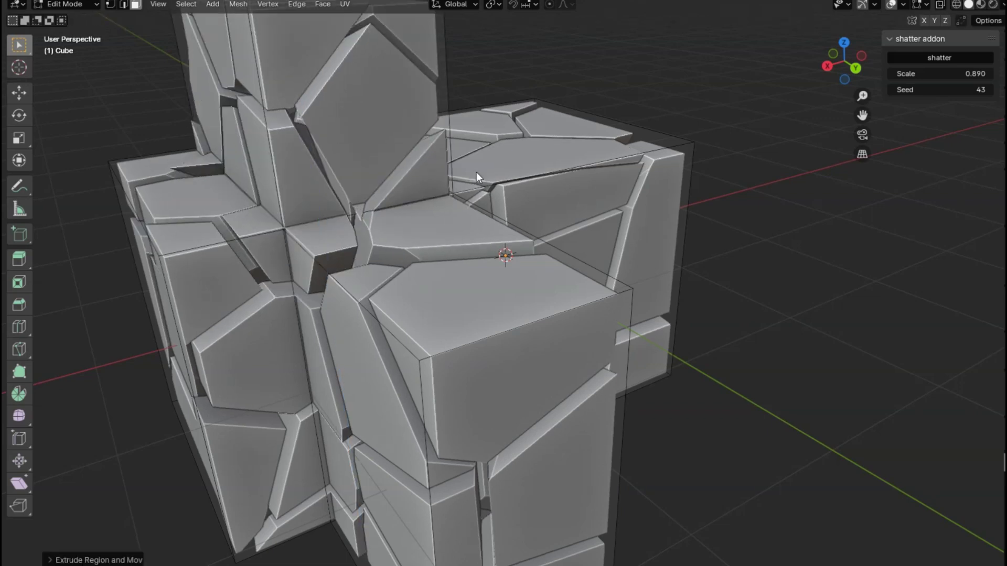
{"action": "key", "text": "Tab"}
{"action": "scroll", "coordinate": [497, 194], "scroll_direction": "down", "scroll_amount": 5}
{"action": "mouse_move", "coordinate": [496, 195]}
{"action": "middle_mouse_down"}
{"action": "mouse_move", "coordinate": [462, 185]}
{"action": "mouse_move", "coordinate": [613, 149]}
{"action": "middle_mouse_up"}
{"action": "scroll", "coordinate": [598, 183], "scroll_direction": "up", "scroll_amount": 5}
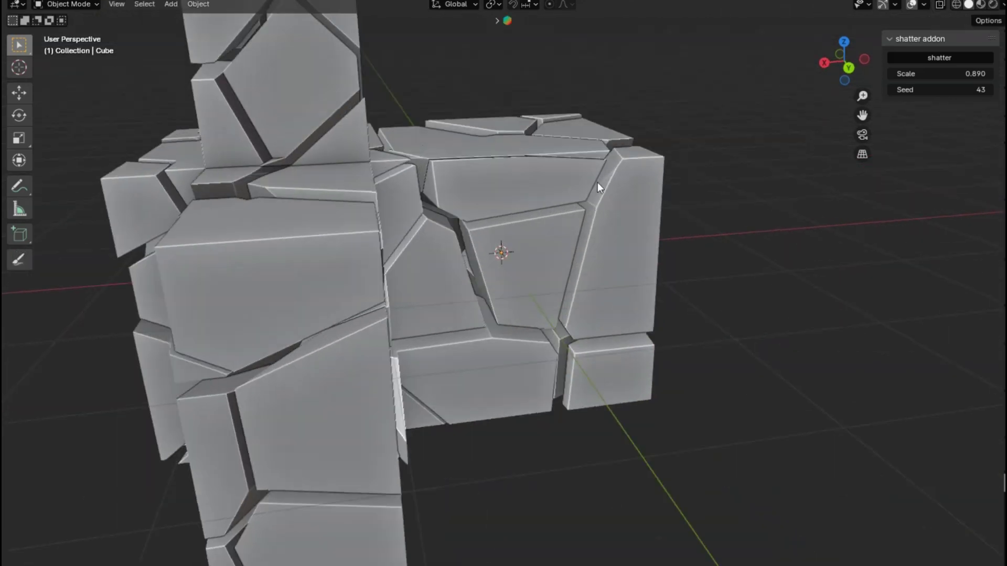
{"action": "mouse_move", "coordinate": [598, 183]}
{"action": "middle_mouse_down"}
{"action": "mouse_move", "coordinate": [502, 220]}
{"action": "mouse_move", "coordinate": [618, 210]}
{"action": "middle_mouse_up"}
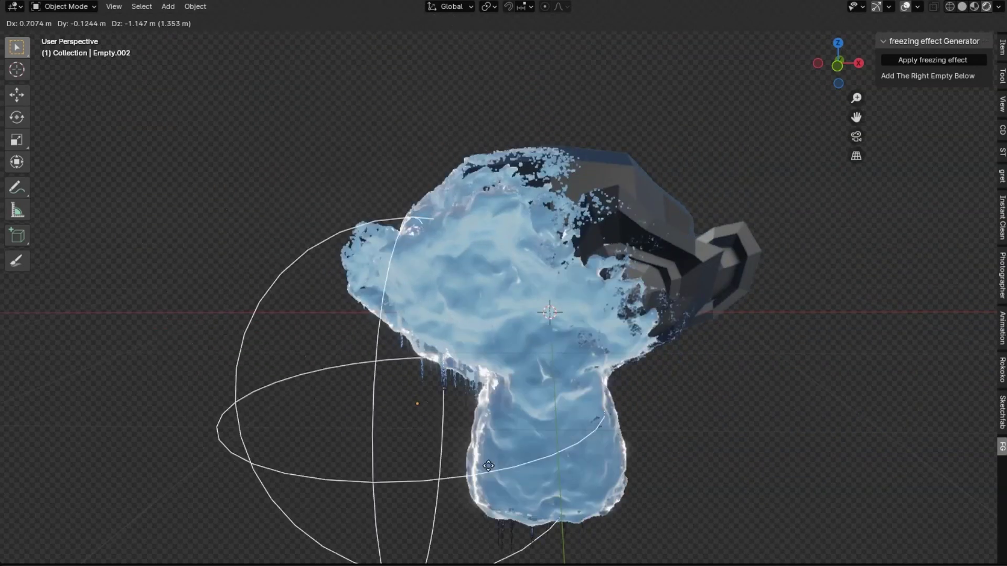
- Place Empty.002 on the monkey head, undo, then move it to the left side
{"action": "left_click", "coordinate": [315, 210]}
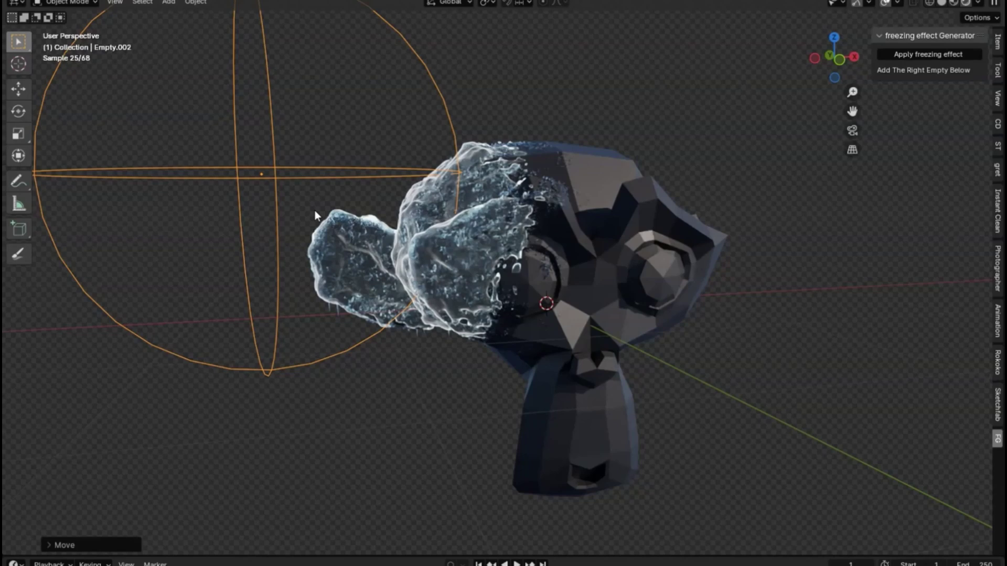
{"action": "key", "text": "g"}
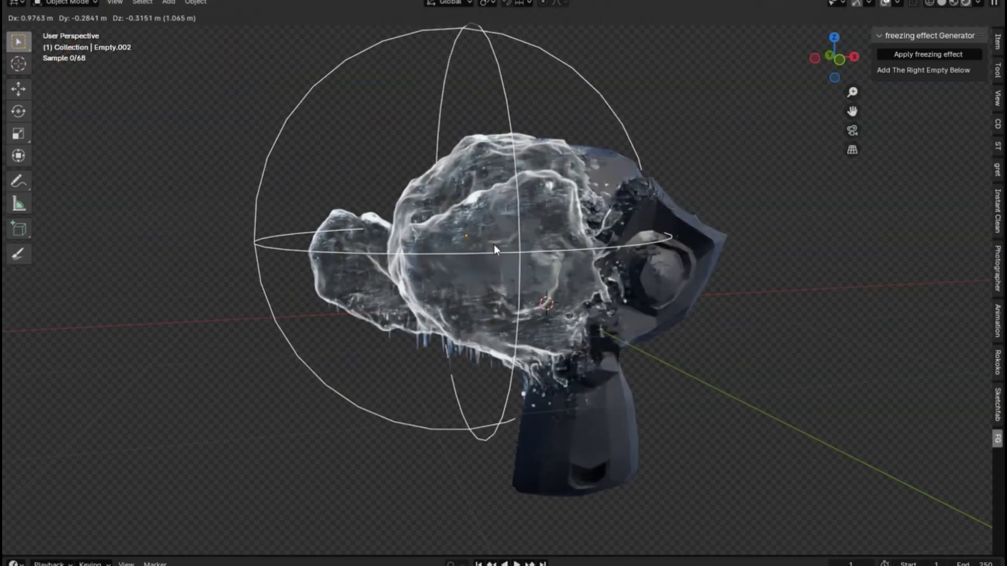
{"action": "left_click", "coordinate": [495, 245]}
{"action": "key", "text": "ctrl+z"}
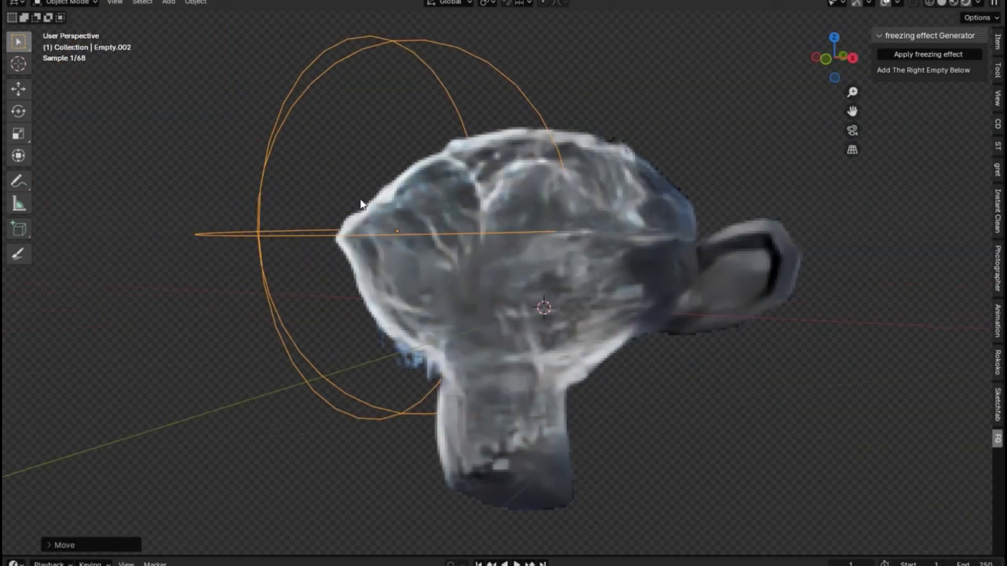
{"action": "key", "text": "g"}
{"action": "left_click", "coordinate": [344, 185]}
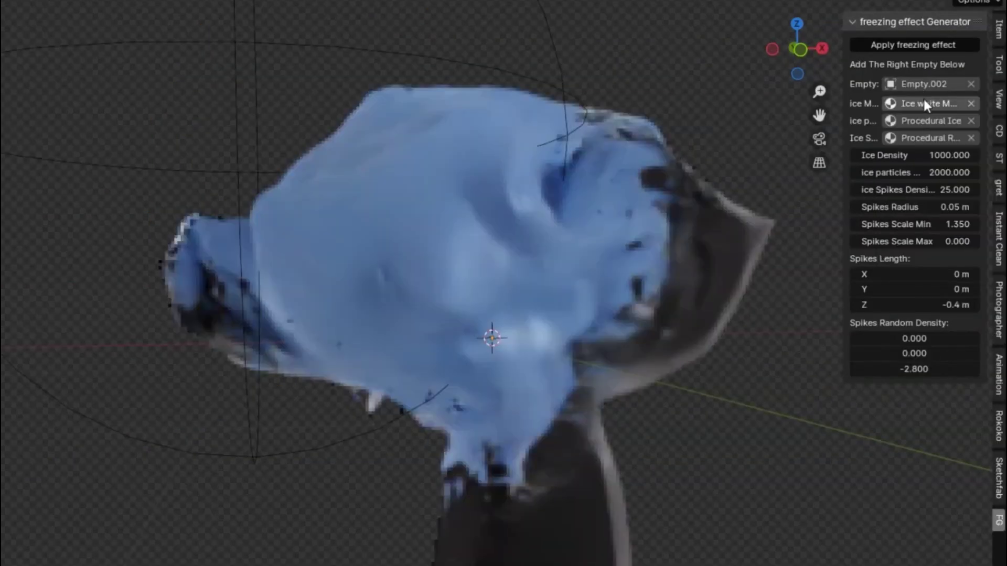
- Cycle the ice material through Procedural Ice, Icy Snow, Procedural Sugar Cube and a snow material
{"action": "left_click", "coordinate": [923, 103]}
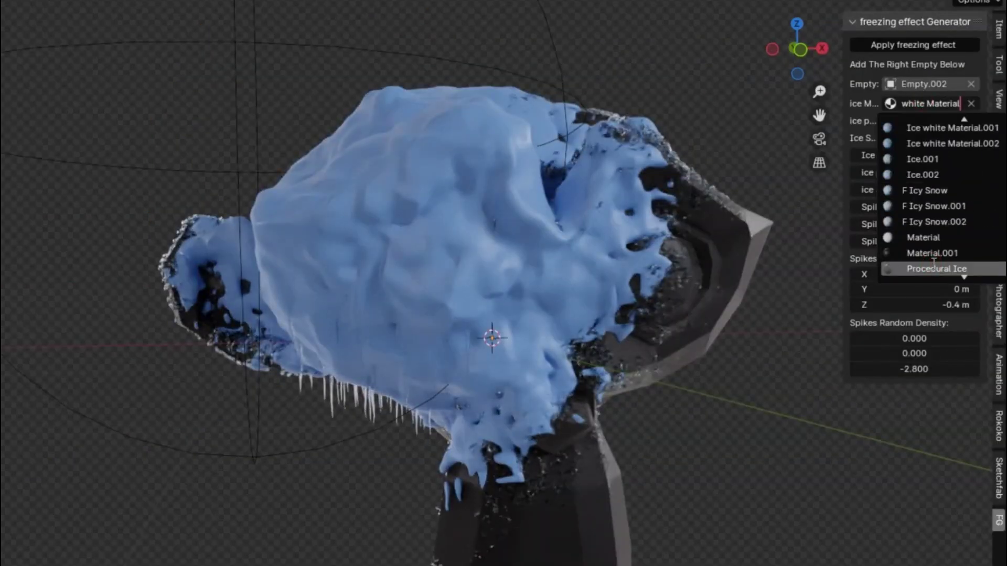
{"action": "left_click", "coordinate": [913, 402]}
{"action": "left_click", "coordinate": [920, 101]}
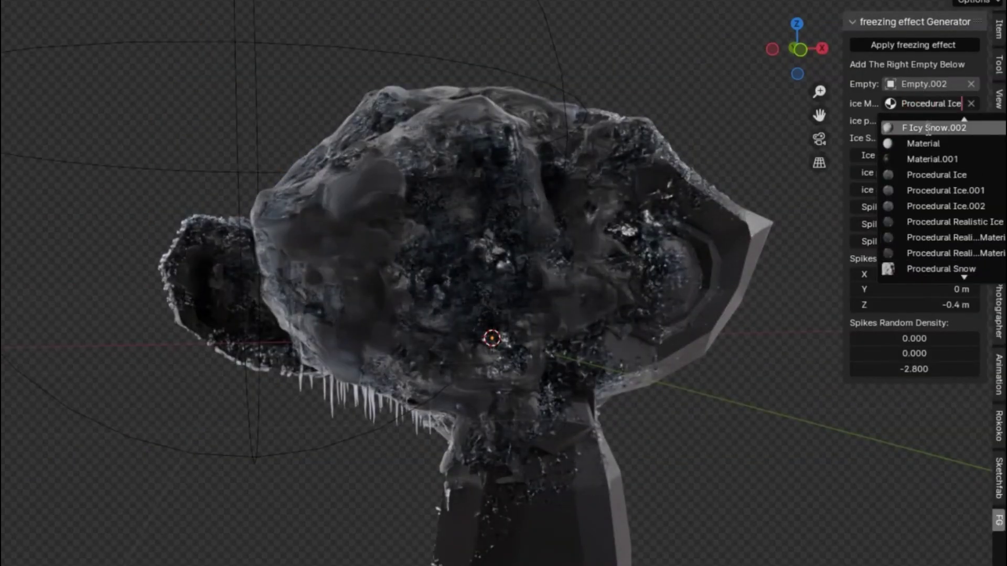
{"action": "left_click", "coordinate": [927, 130]}
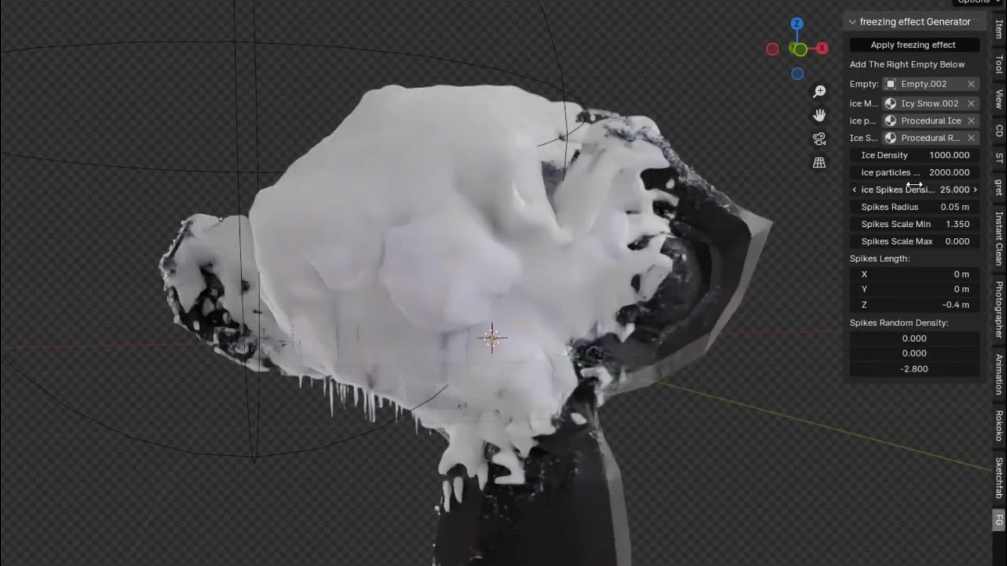
{"action": "left_click", "coordinate": [928, 103]}
{"action": "left_click", "coordinate": [942, 218]}
{"action": "left_click", "coordinate": [913, 101]}
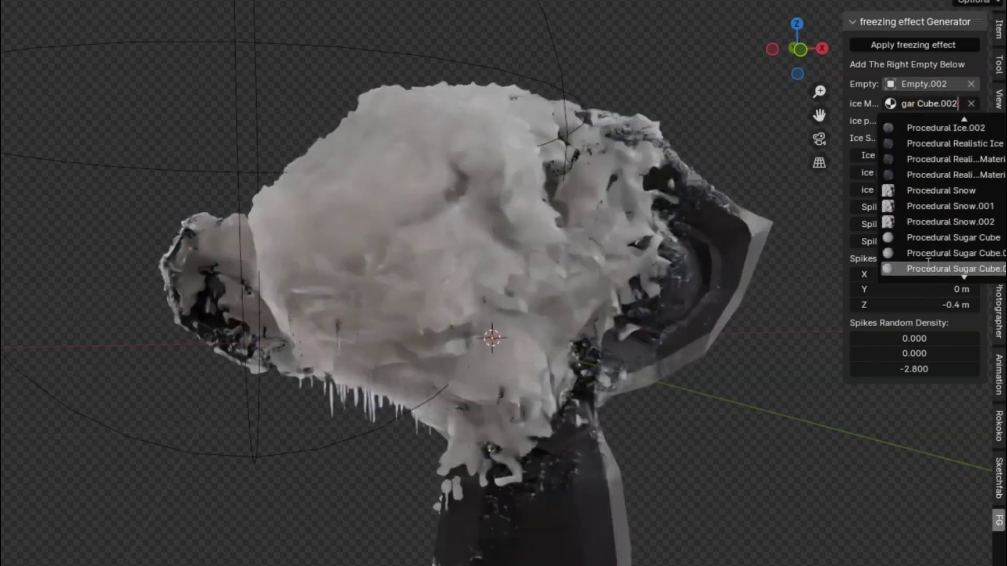
{"action": "left_click", "coordinate": [926, 252]}
{"action": "left_click", "coordinate": [920, 103]}
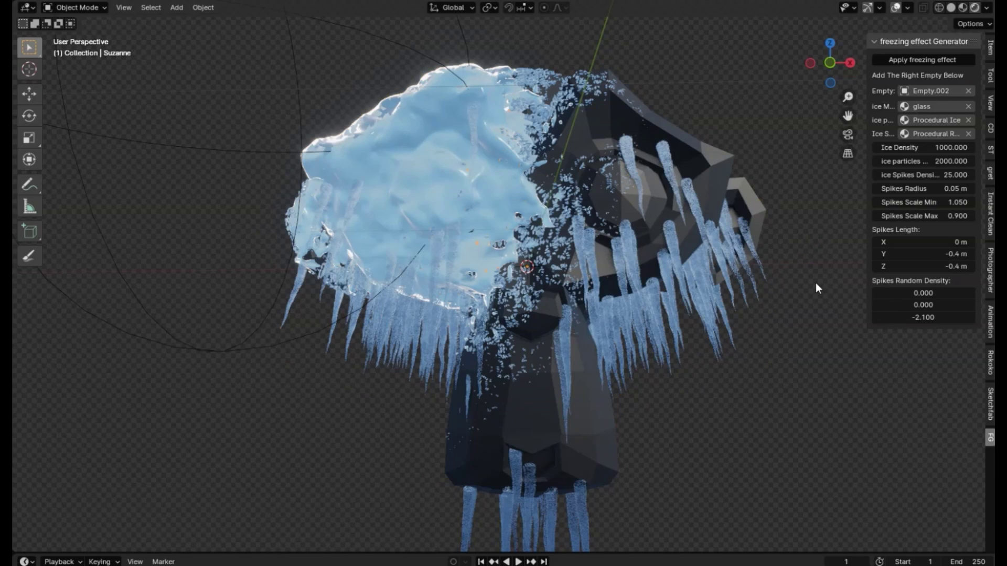
- Set Spikes Length X to 0 and move Empty.002 to Suzanne's right side
{"action": "left_click_drag", "start_coordinate": [920, 242], "coordinate": [842, 264]}
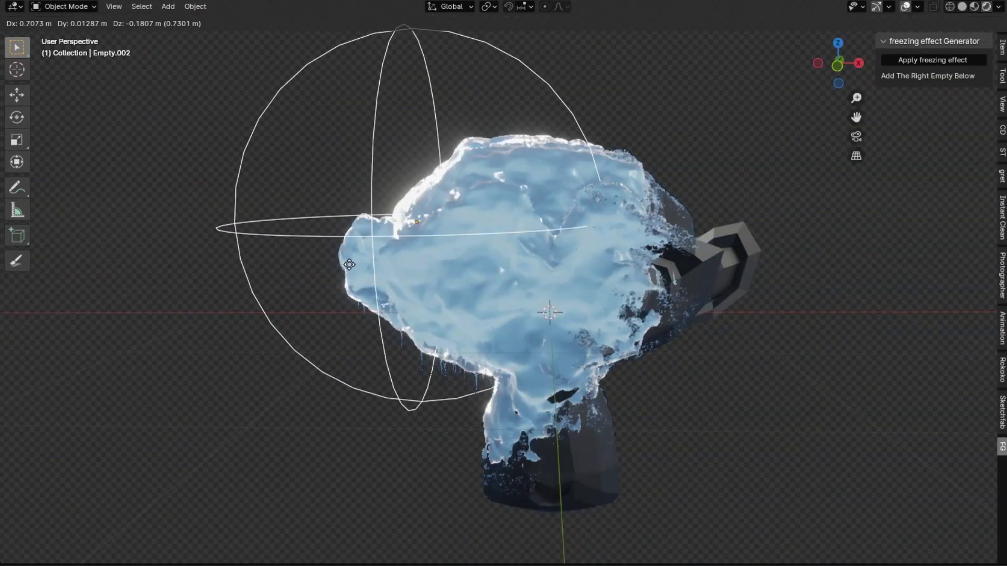
{"action": "left_click_drag", "start_coordinate": [349, 265], "coordinate": [655, 225]}
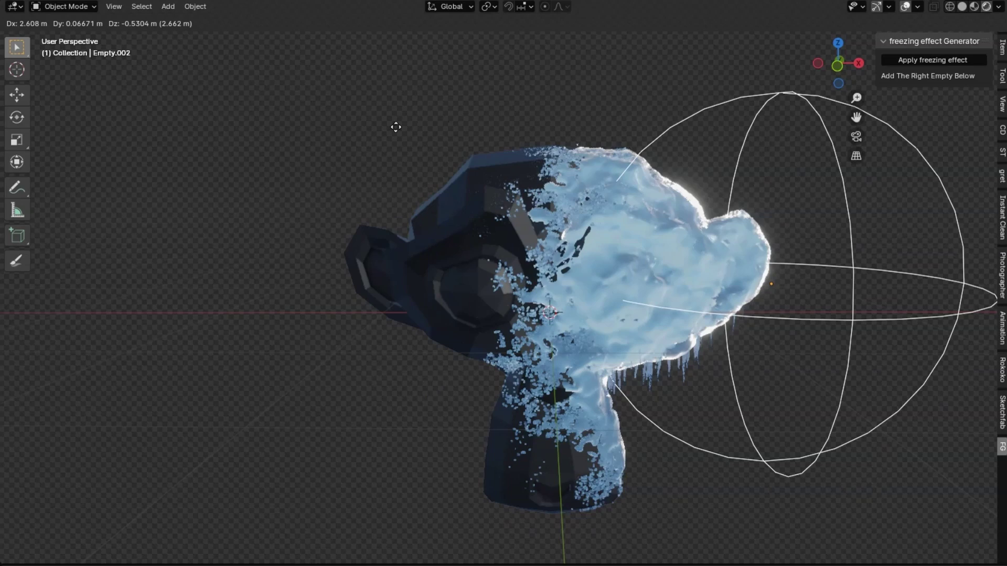